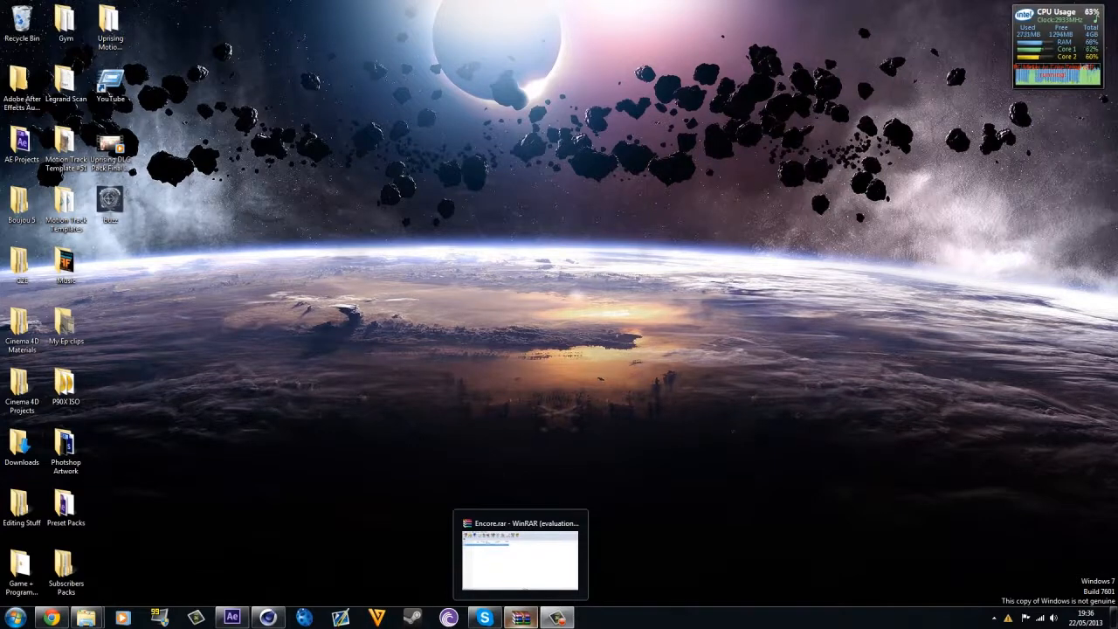
# Step: Open the Encore Template project from the Encore folder of the Encore.rar archive and go to frame 0
pyautogui.click(522, 618)
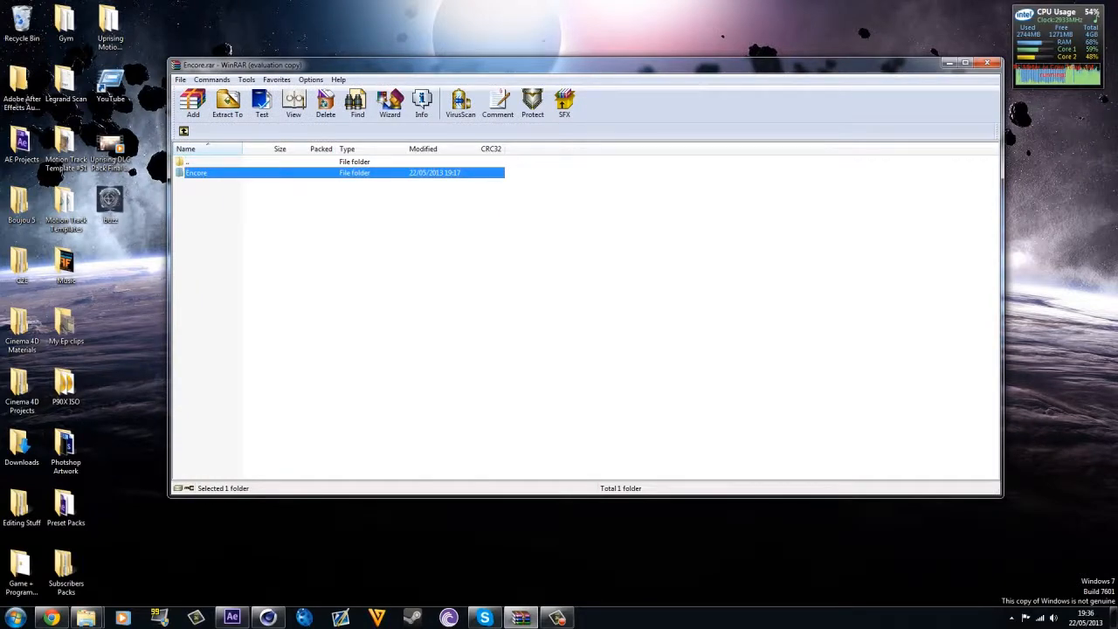
pyautogui.press('Return')
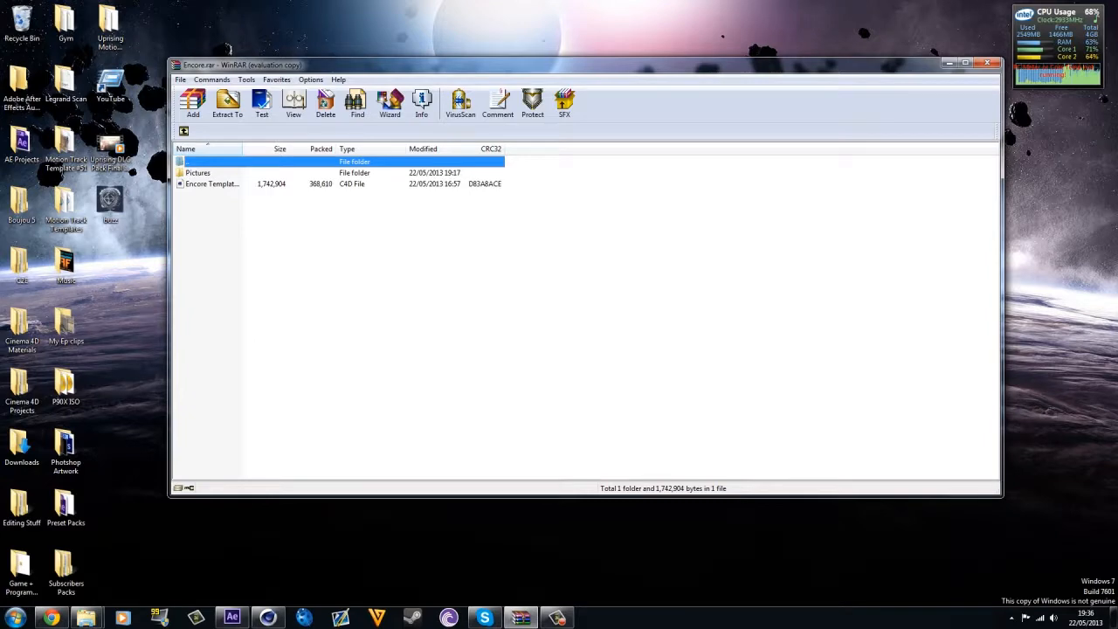
pyautogui.press('Down')
pyautogui.press('Return')
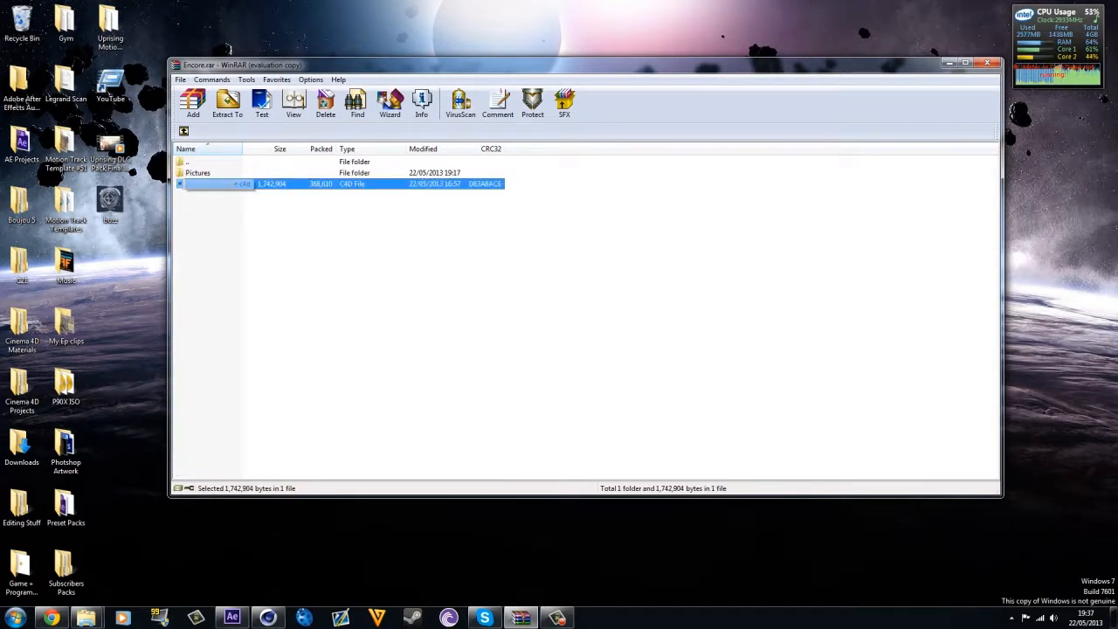
pyautogui.doubleClick(217, 185)
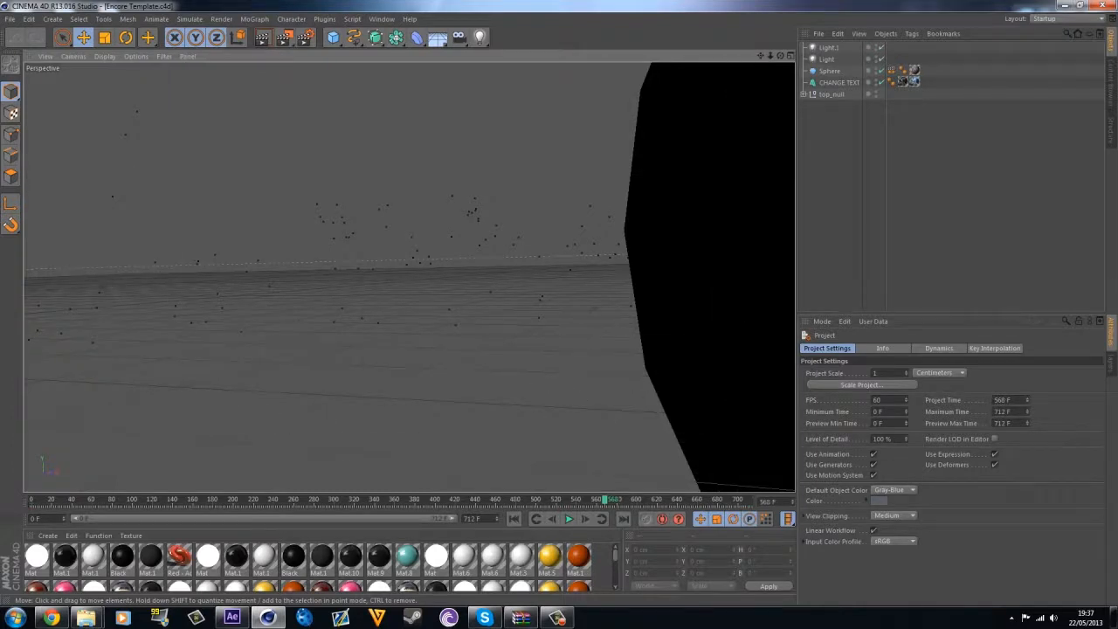
pyautogui.hotkey('shift', 'f')
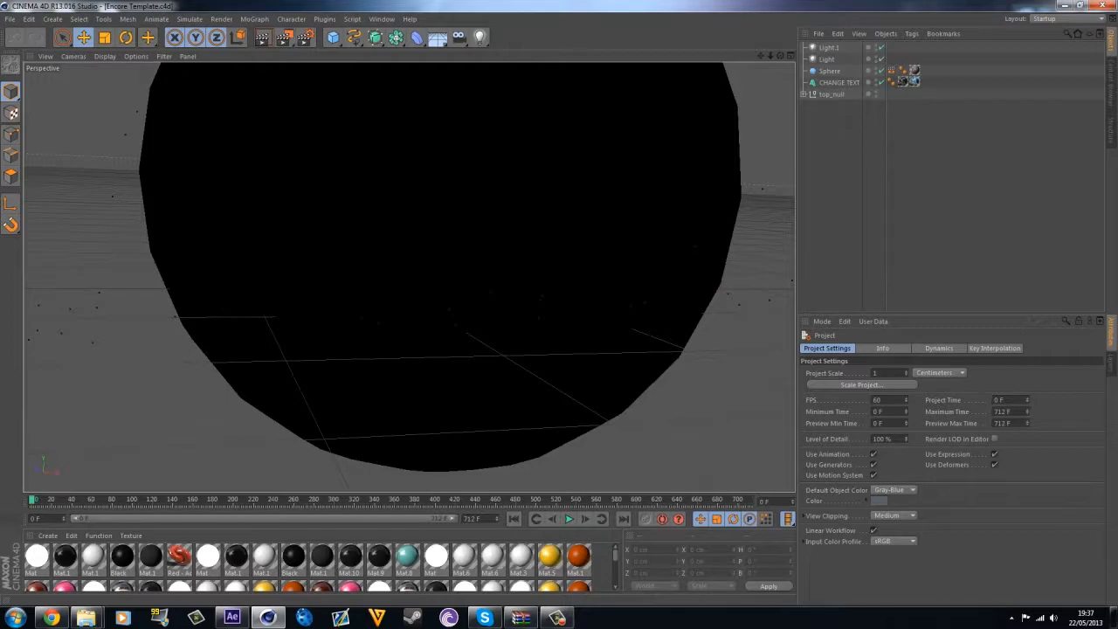
# Step: Return to the Encore.rar archive and extract its Pictures folder to the desktop
pyautogui.hotkey('alt', 'Tab')
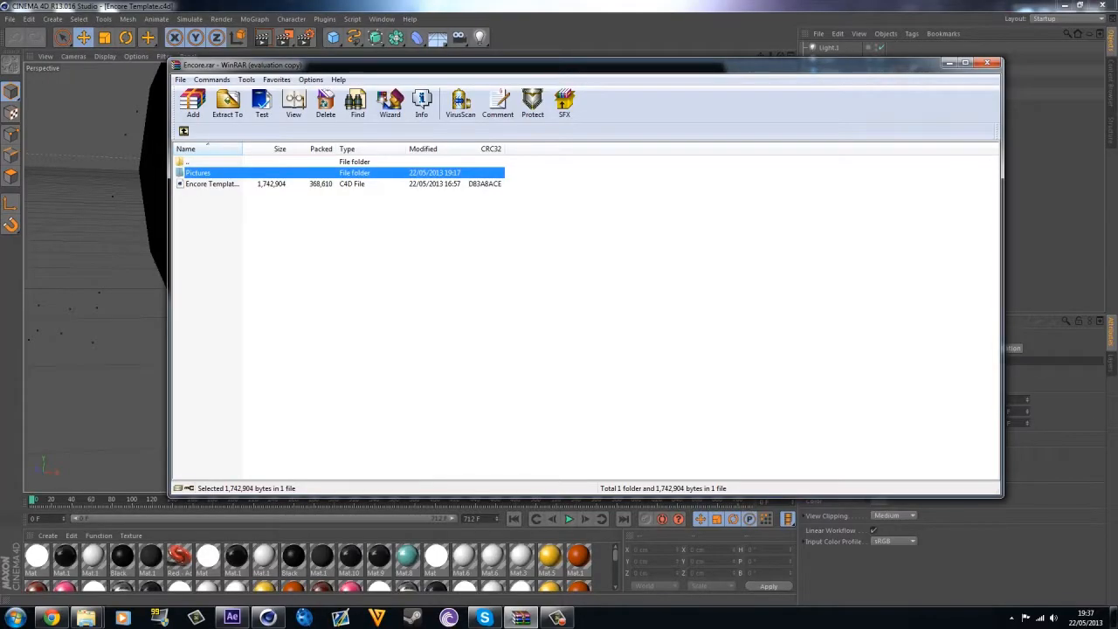
pyautogui.press('super+d')
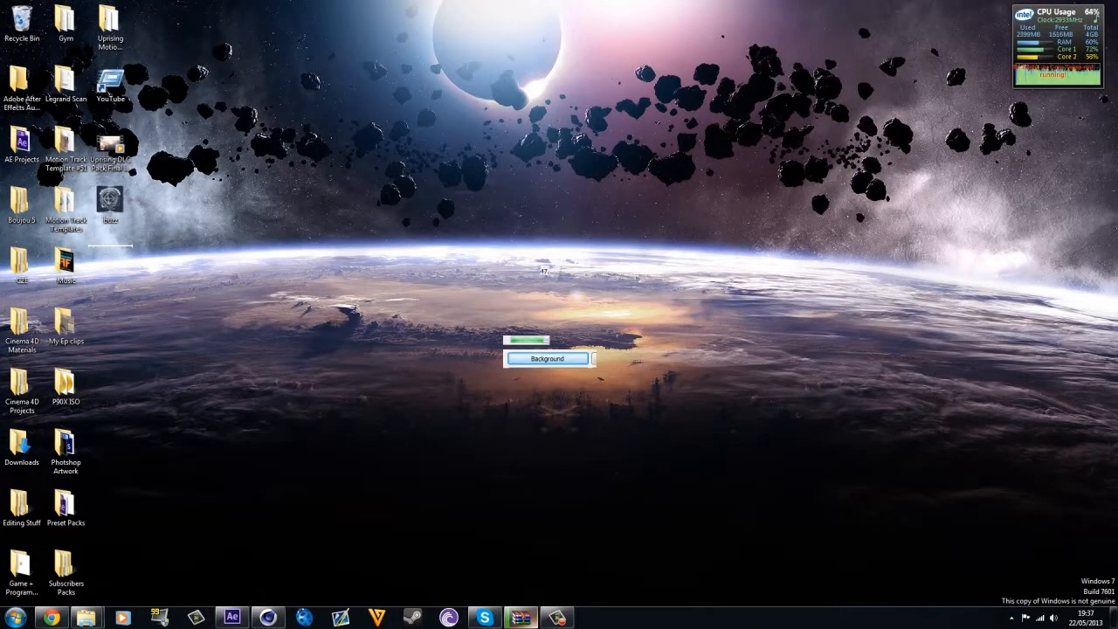
pyautogui.hotkey('alt', 'Tab')
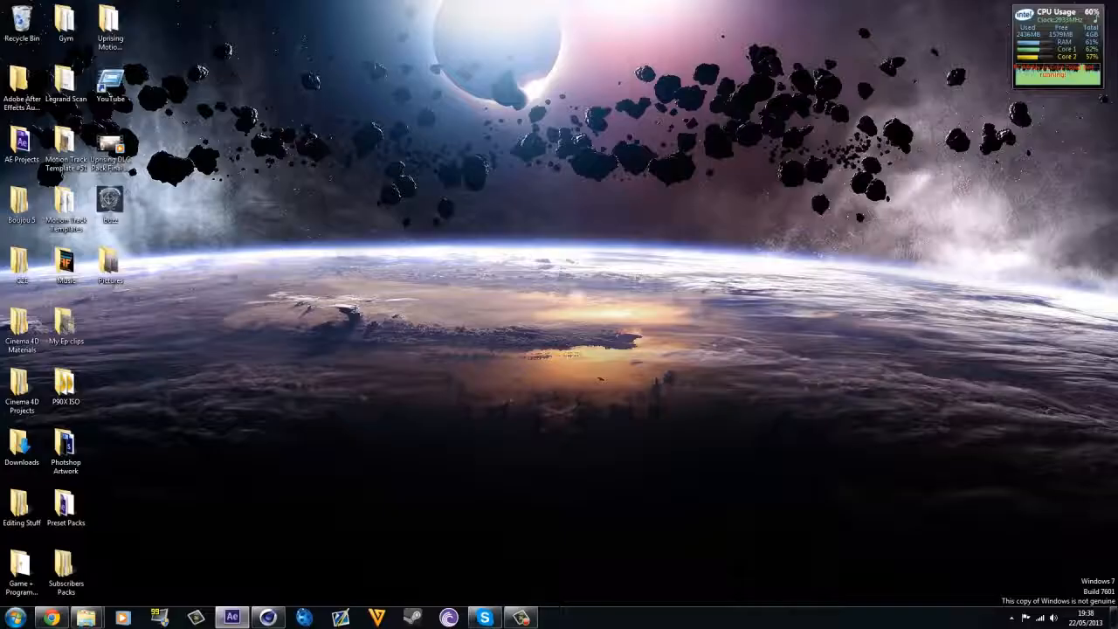
# Step: Switch back to Cinema 4D, create a new material and disable its Specular channel
pyautogui.click(268, 617)
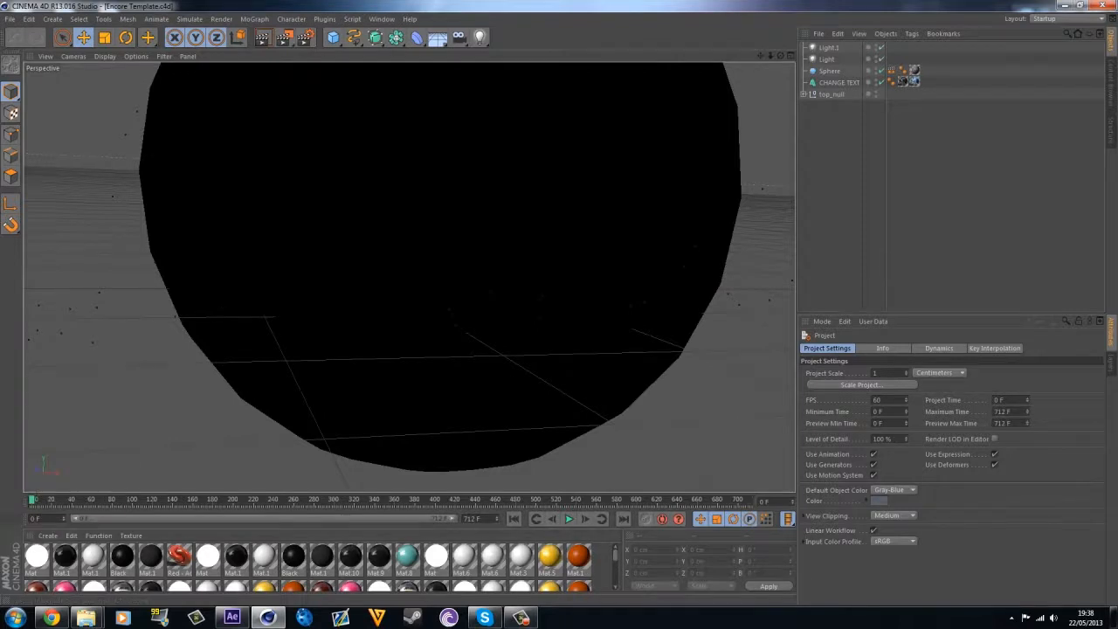
pyautogui.hotkey('ctrl', 'n')
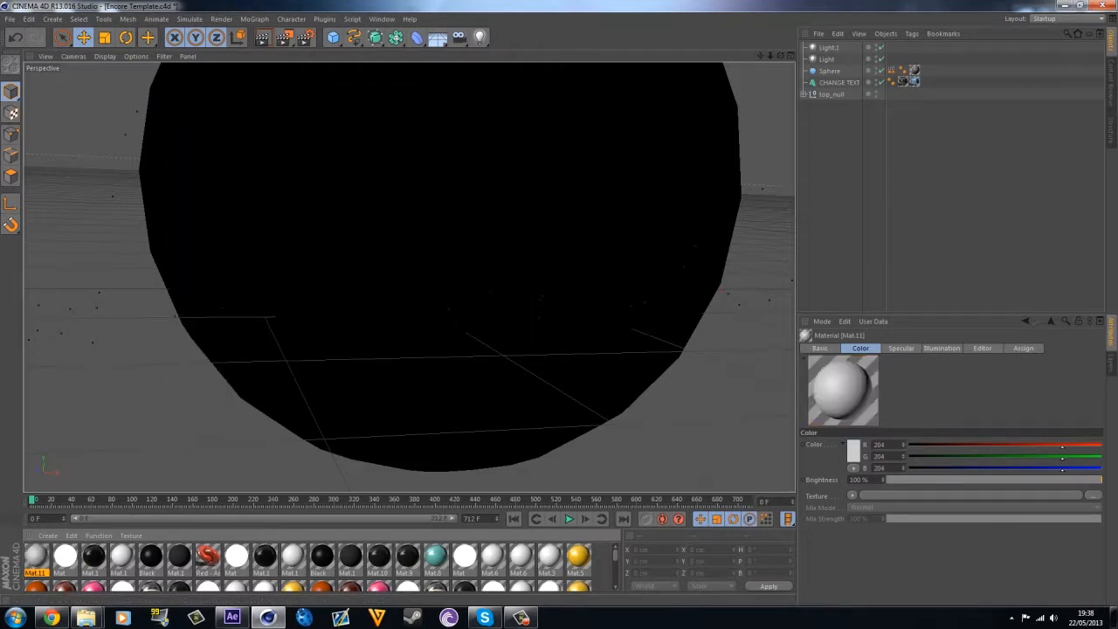
pyautogui.click(235, 324)
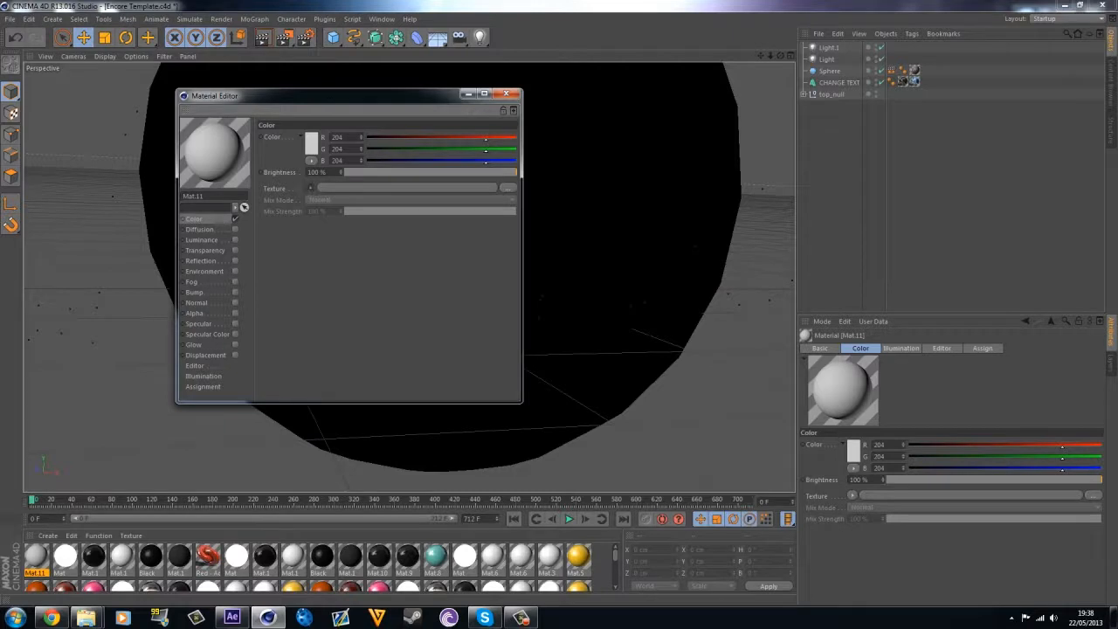
# Step: Load Encore00000 from the desktop's Pictures folder as the new material's Color texture
pyautogui.click(311, 188)
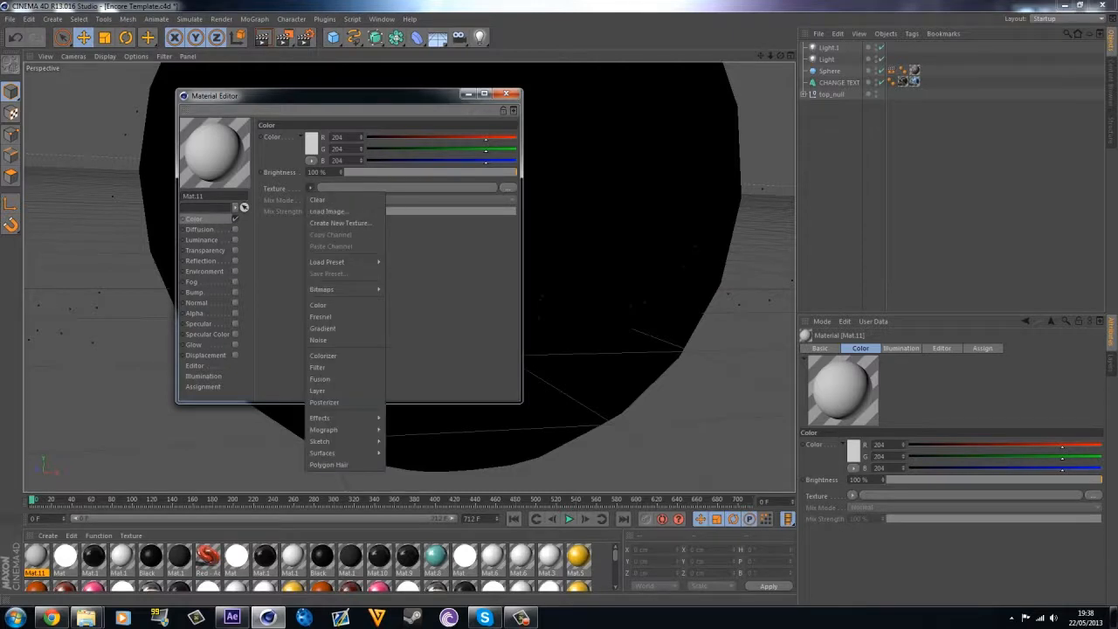
pyautogui.click(323, 211)
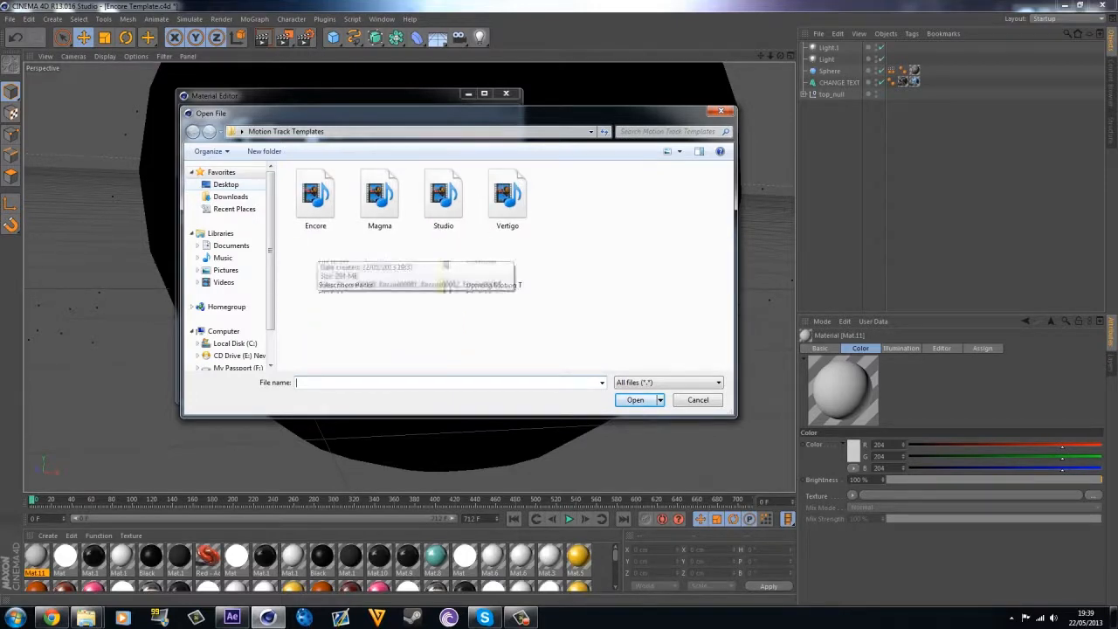
pyautogui.click(227, 184)
pyautogui.scroll(-5, 349, 254)
pyautogui.doubleClick(330, 255)
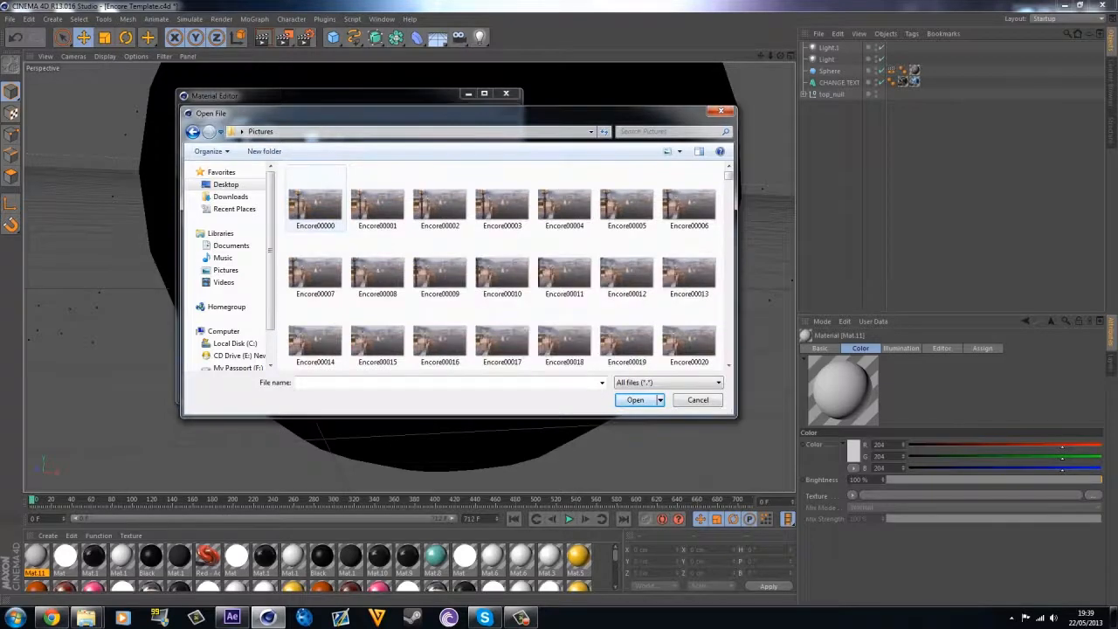
pyautogui.doubleClick(315, 205)
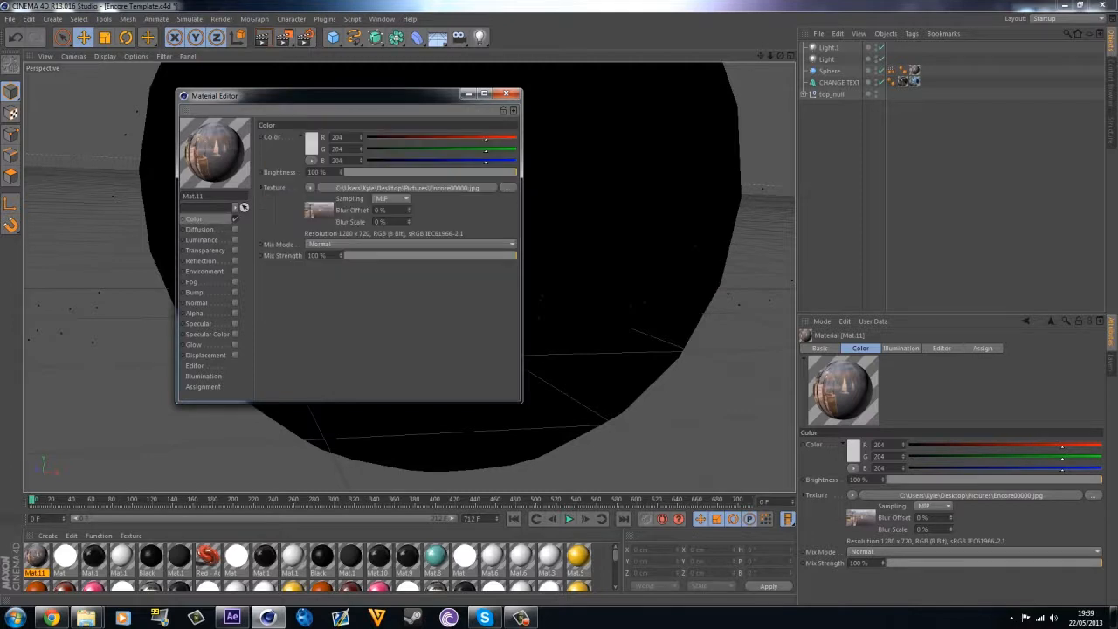
# Step: Calculate the movie frame range in the texture's animation settings and close the Material Editor
pyautogui.click(318, 209)
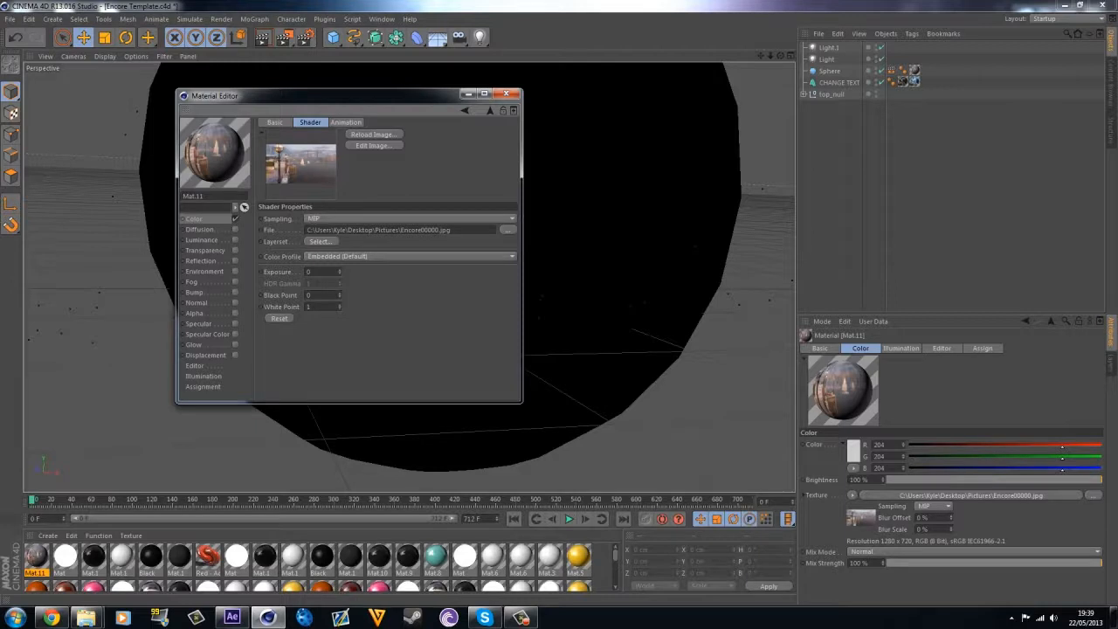
pyautogui.click(345, 123)
pyautogui.click(506, 94)
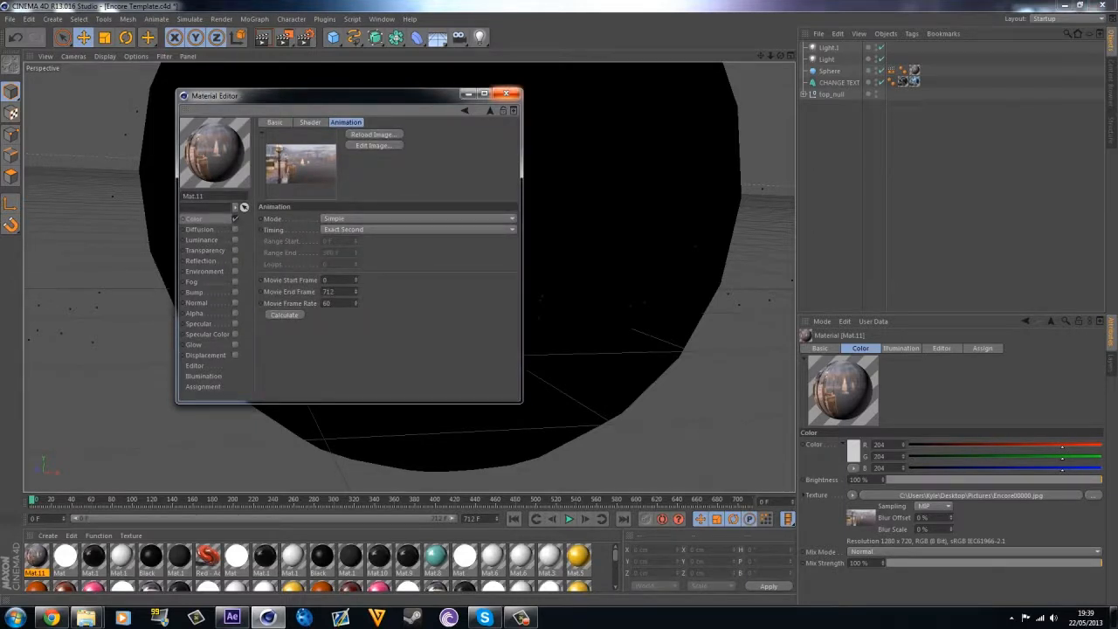
pyautogui.click(506, 93)
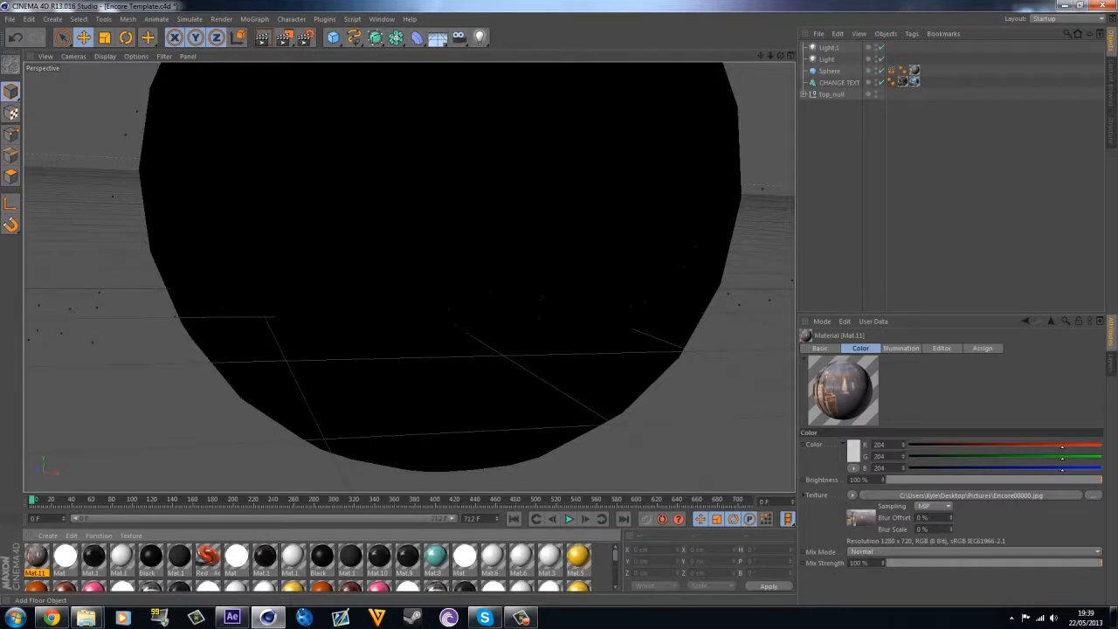
# Step: Add a Background object with the new Encore material applied and hide the Sphere in the viewport
pyautogui.click(463, 96)
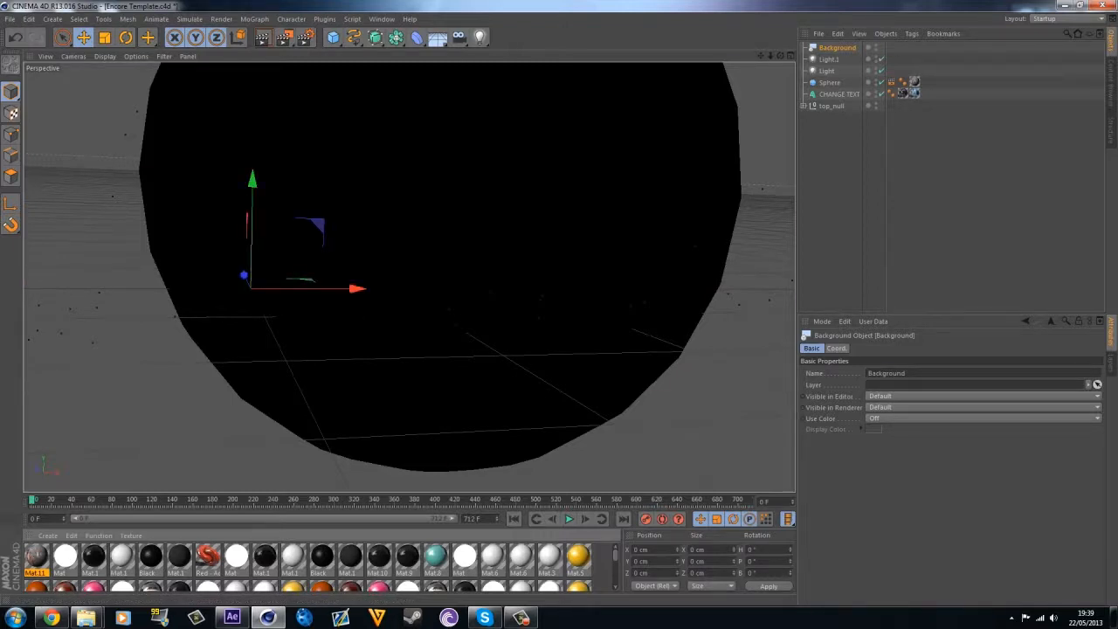
pyautogui.moveTo(36, 557); pyautogui.dragTo(837, 48)
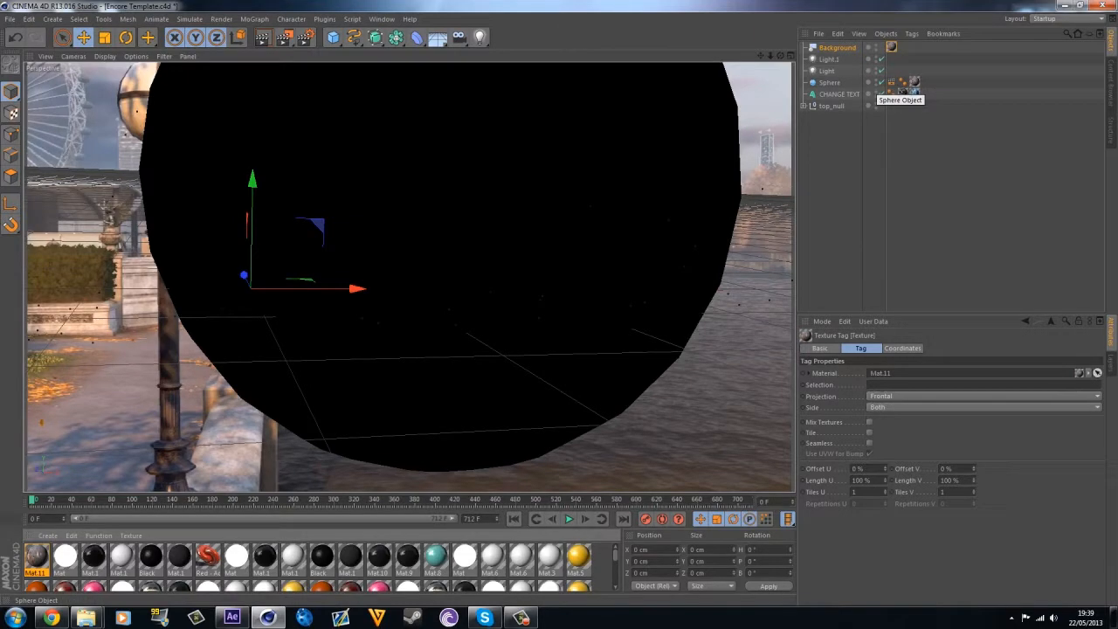
pyautogui.doubleClick(876, 80)
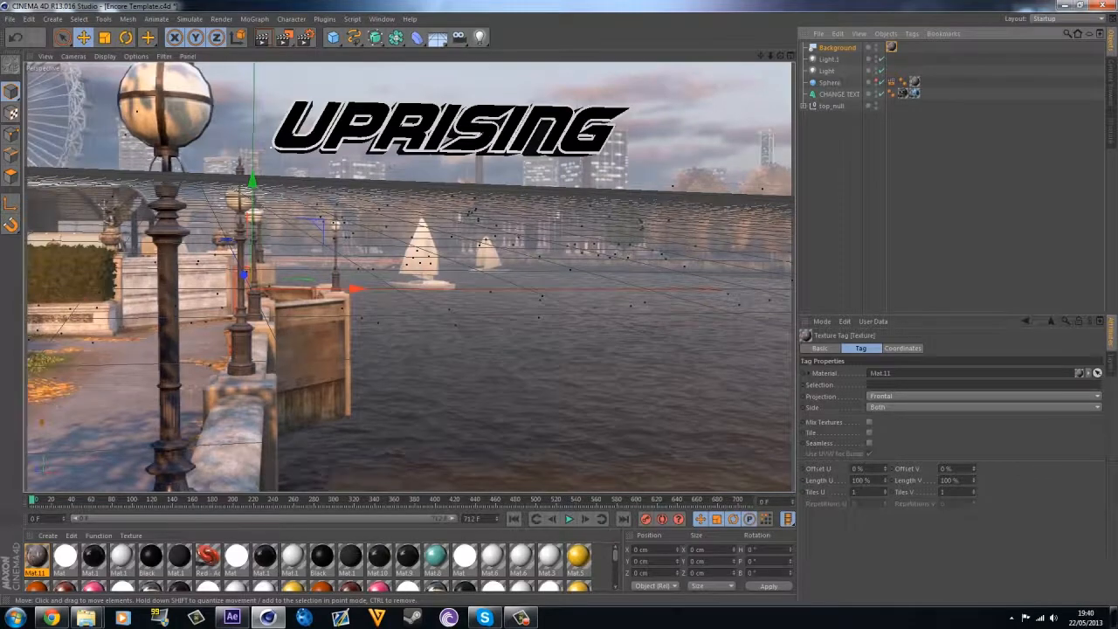
pyautogui.moveTo(32, 500); pyautogui.dragTo(210, 500)
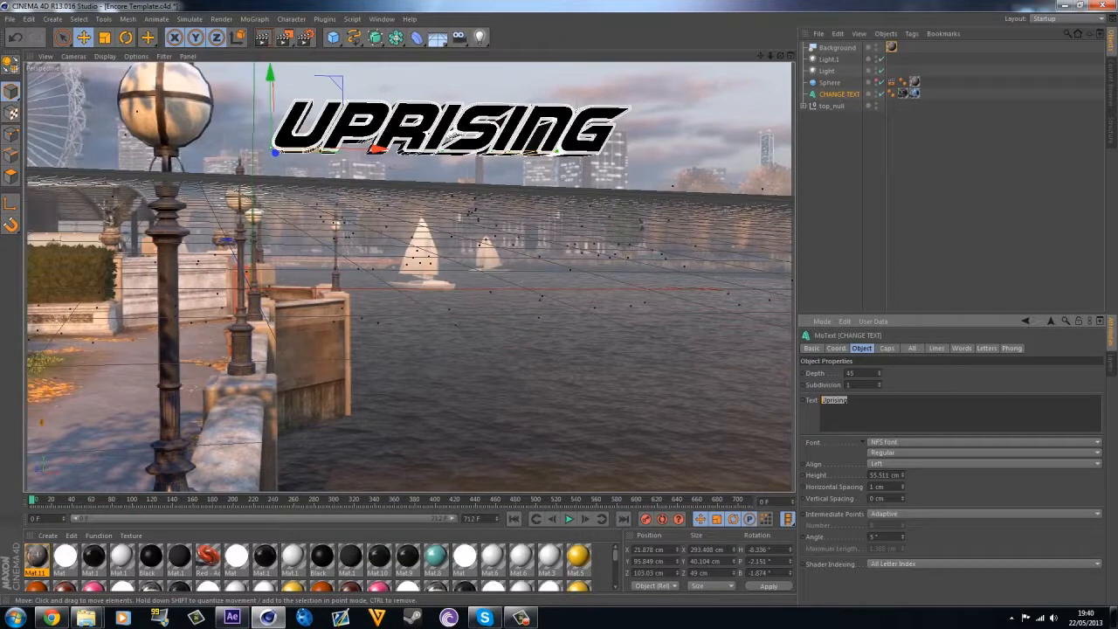
# Step: Replace the text of the CHANGE TEXT object with "Tutorial" and select its Mat.1 texture tag
pyautogui.write('Tutorial')
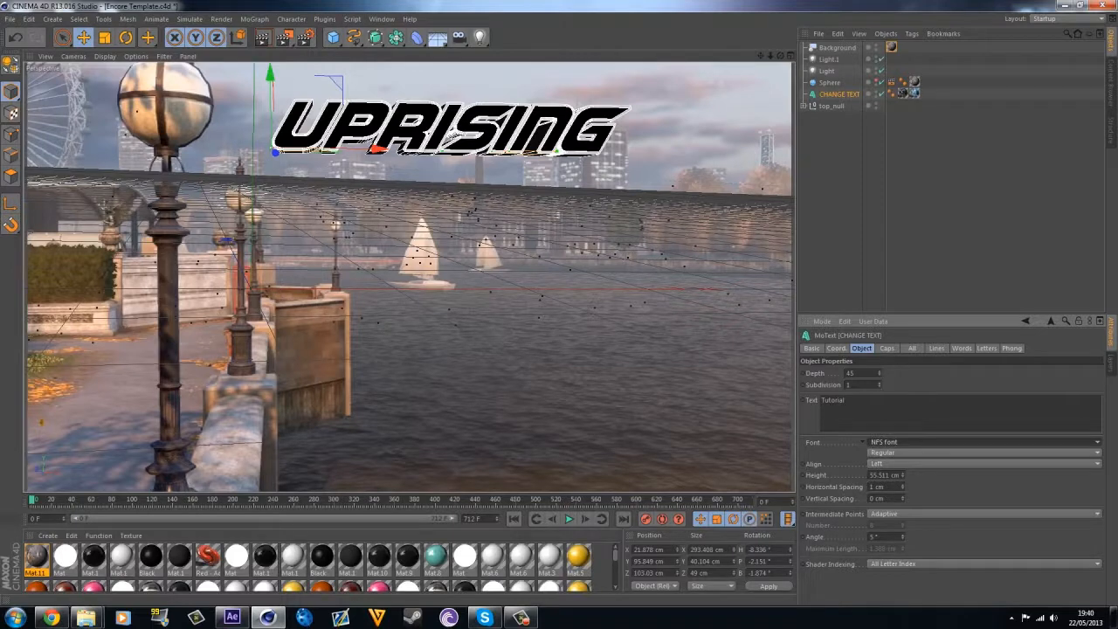
pyautogui.click(914, 94)
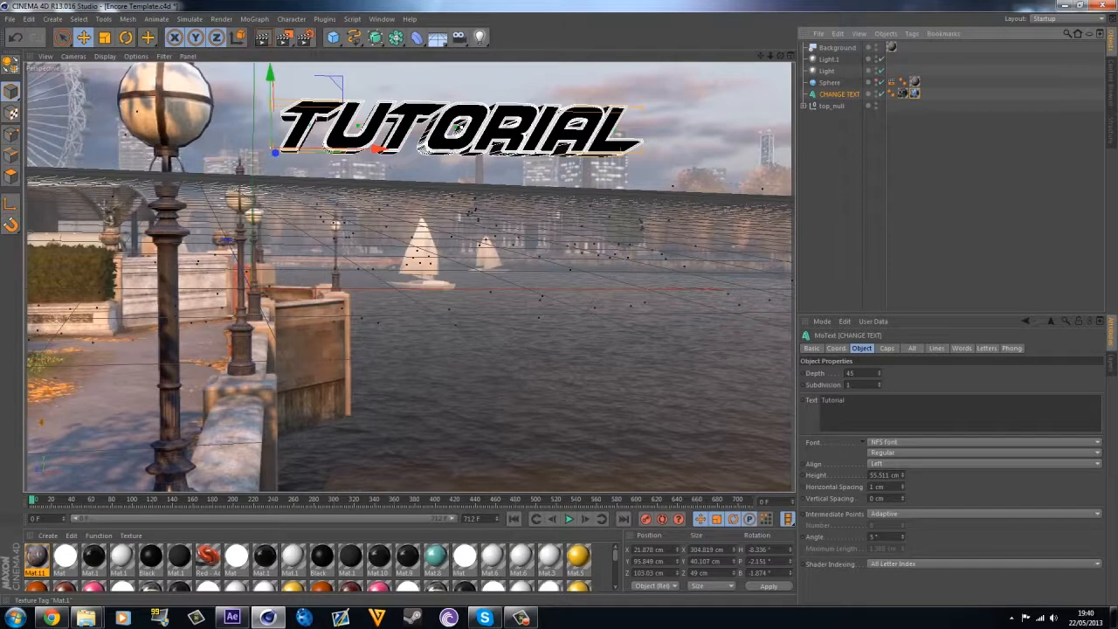
pyautogui.click(914, 93)
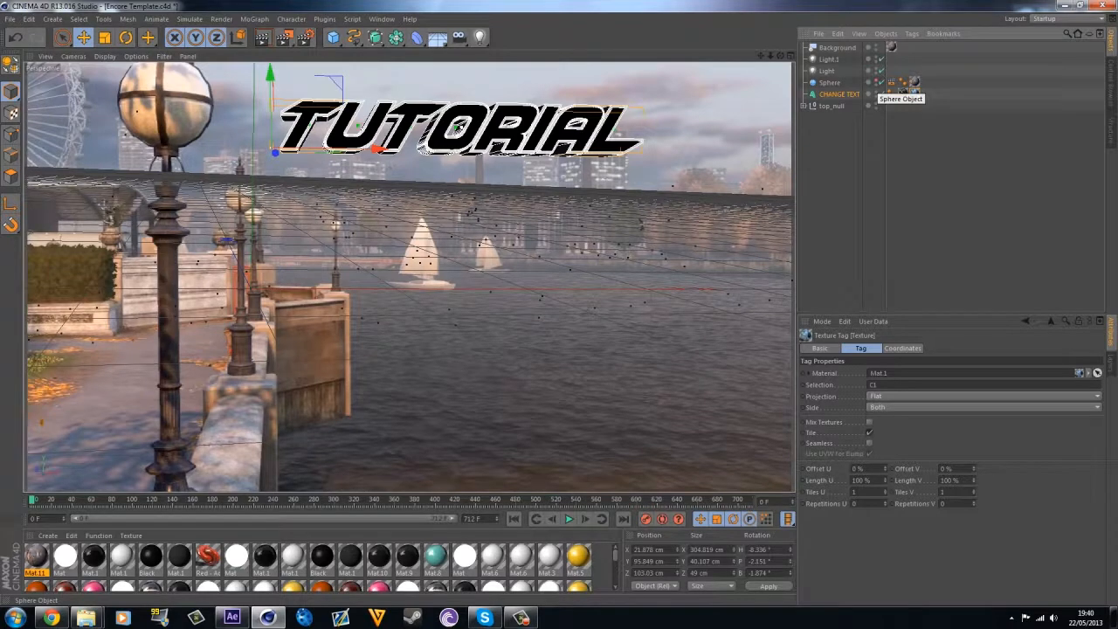
# Step: Make the Sphere visible in the viewport again and delete the Background object
pyautogui.click(876, 80)
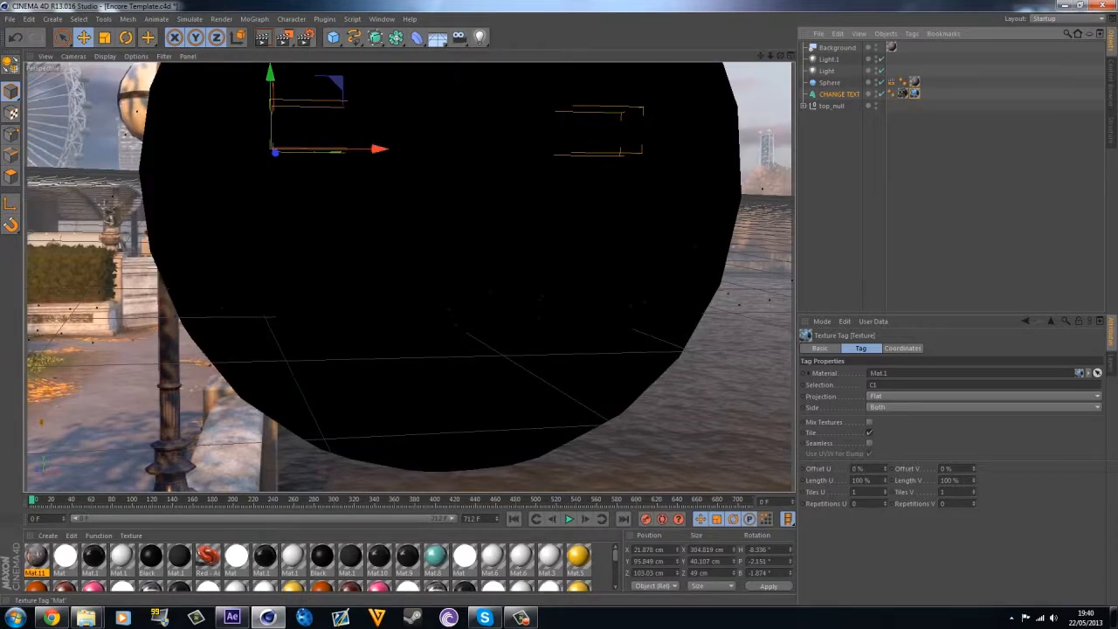
pyautogui.click(914, 82)
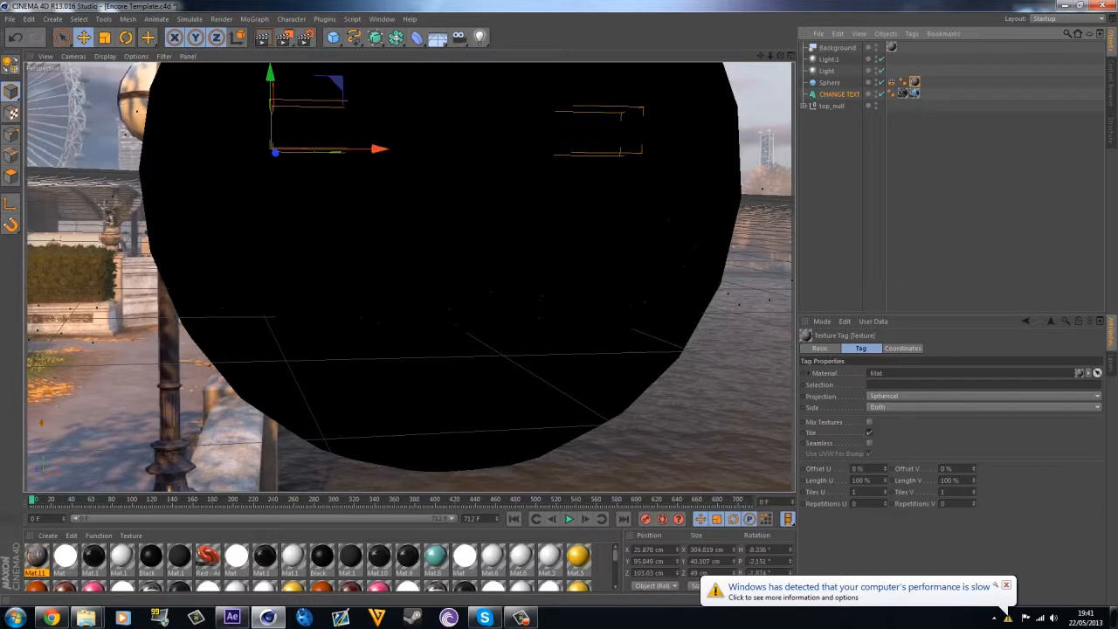
pyautogui.click(836, 48)
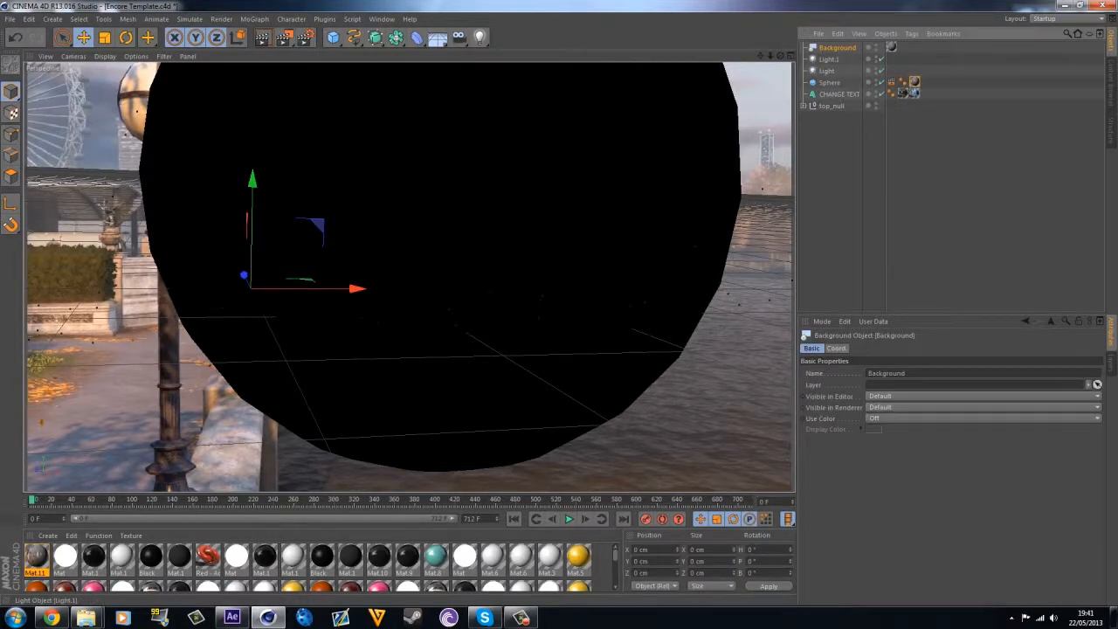
pyautogui.press('Delete')
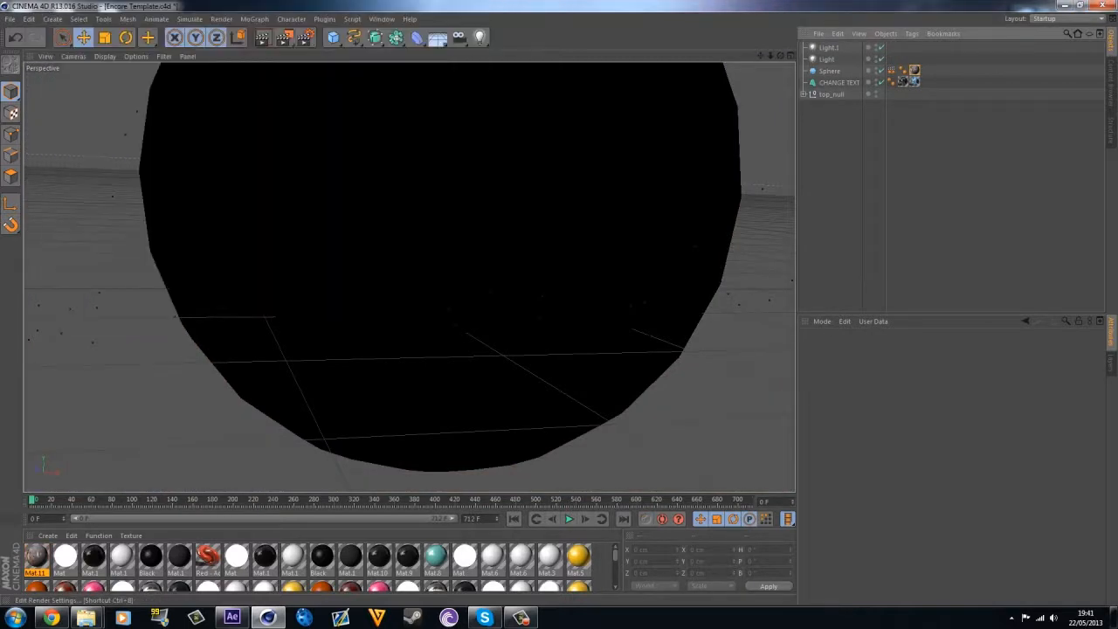
# Step: Open the render settings and review the Output and Save options for the Motion Track preset
pyautogui.hotkey('ctrl', 'b')
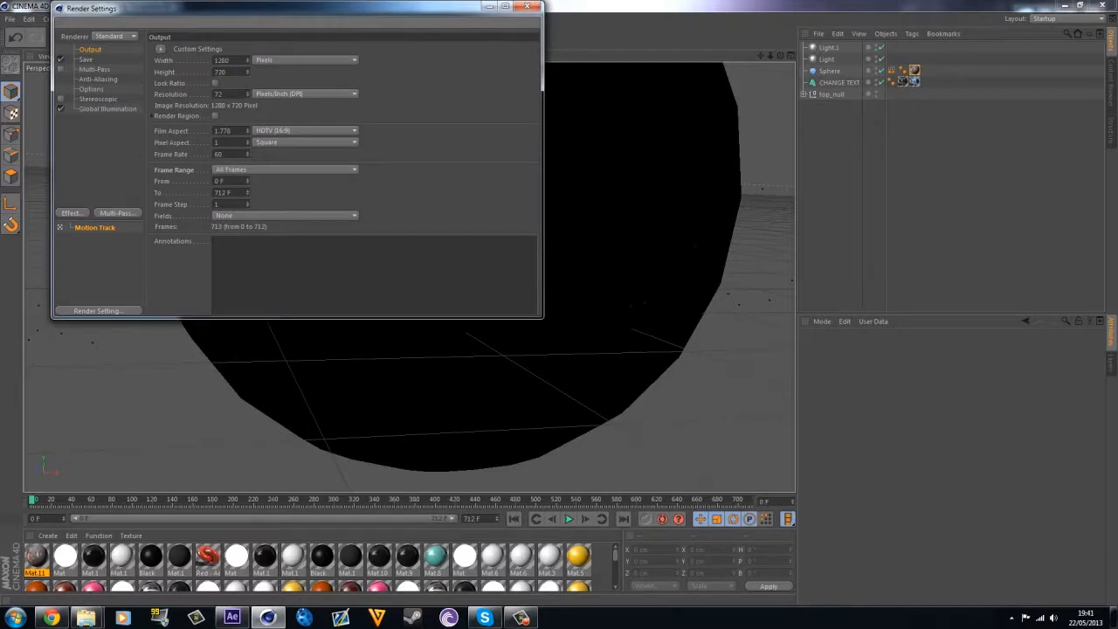
pyautogui.click(86, 59)
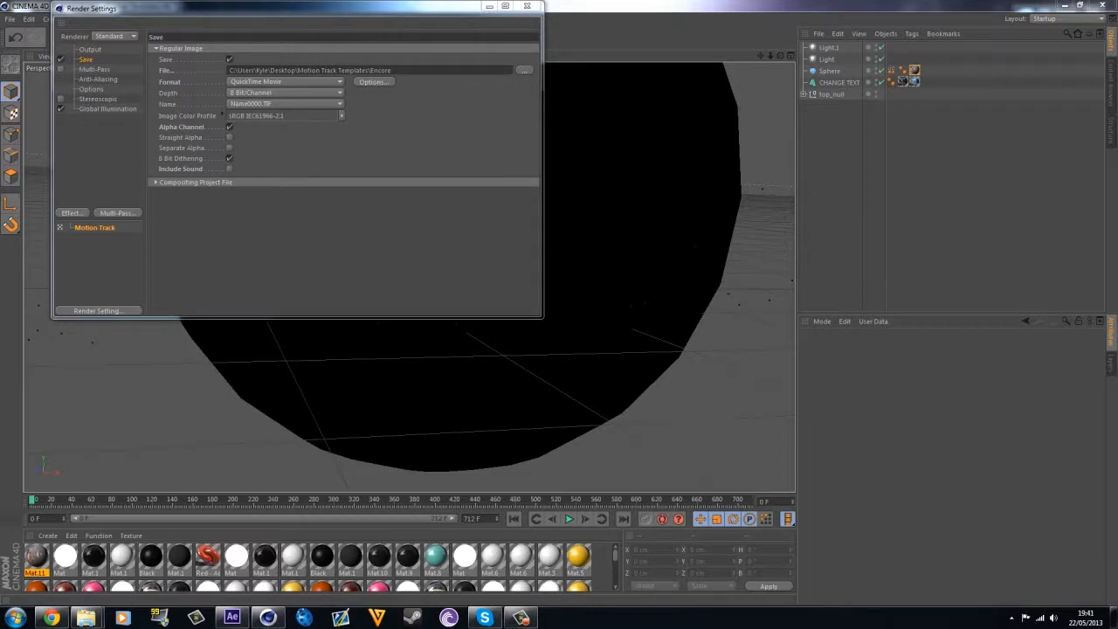
pyautogui.click(90, 50)
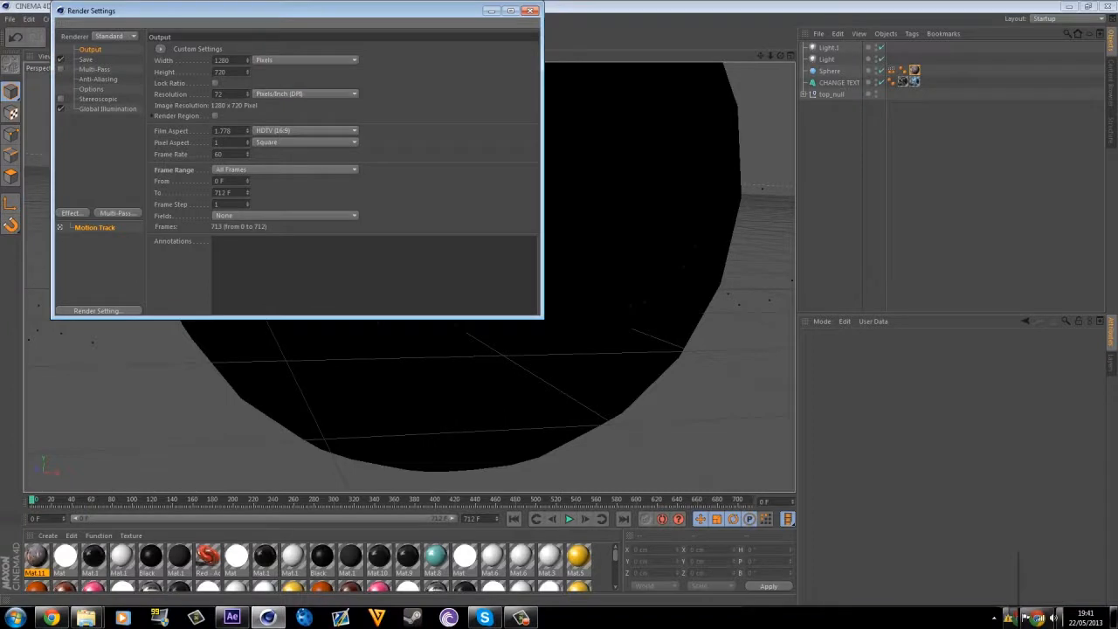
# Step: Set the render's anti-aliasing to Best with a minimum level of 2x2
pyautogui.click(94, 69)
pyautogui.click(98, 80)
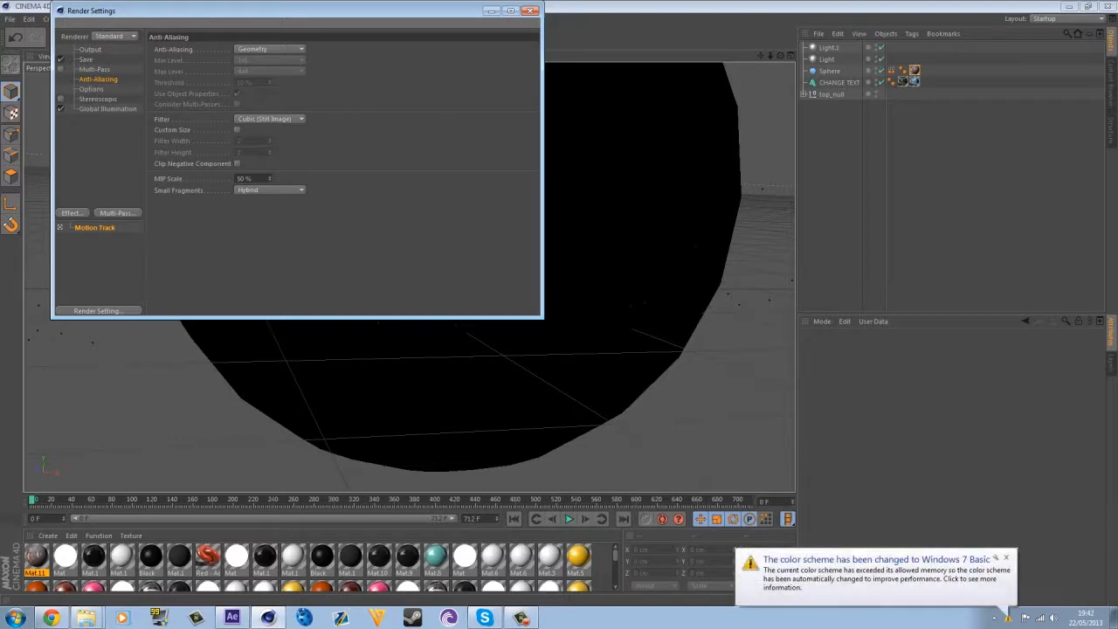
pyautogui.click(1006, 557)
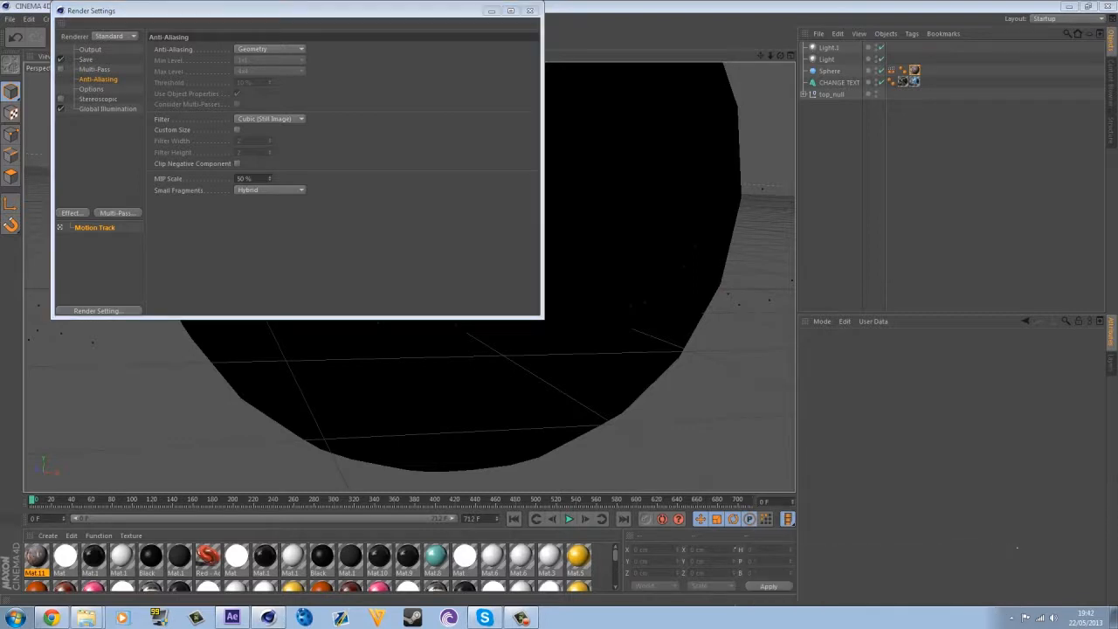
pyautogui.click(270, 49)
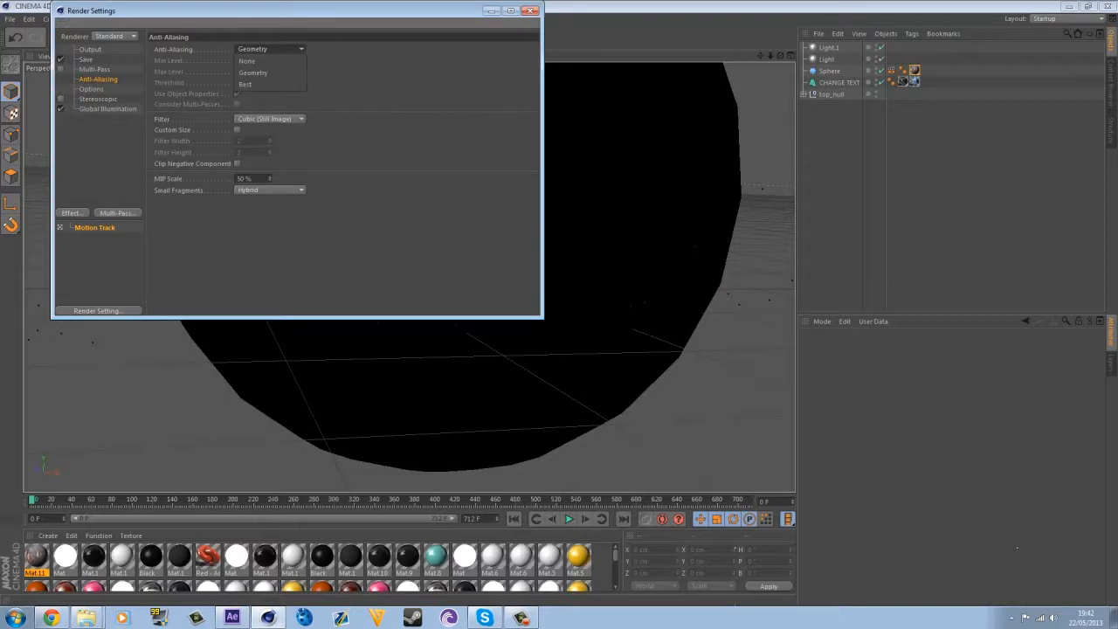
pyautogui.click(262, 84)
pyautogui.click(270, 60)
pyautogui.click(266, 83)
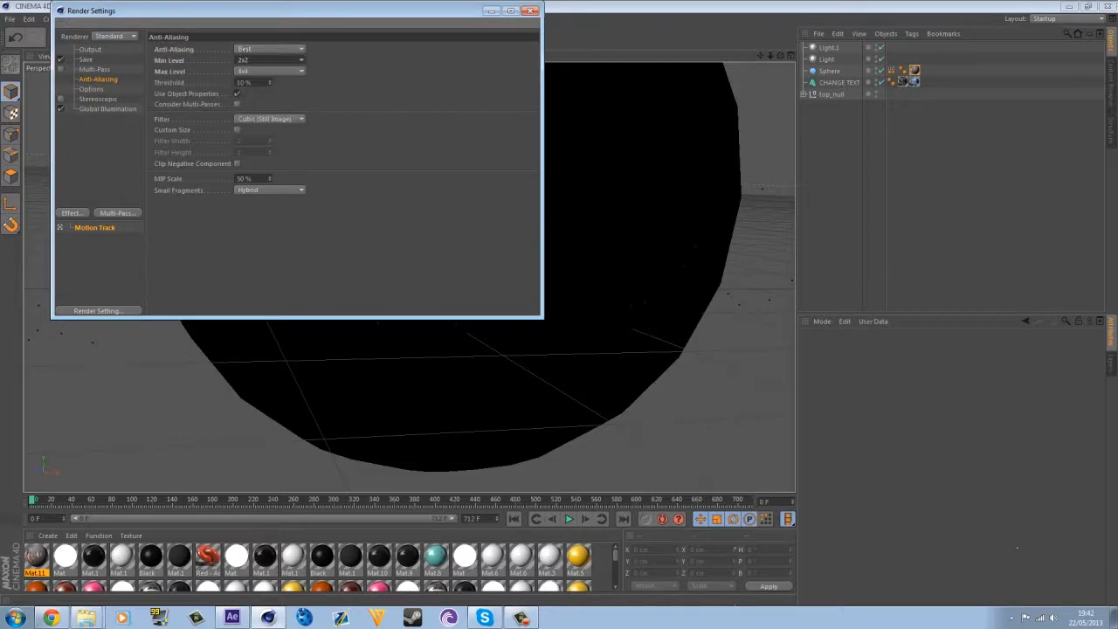
# Step: Review the Options, Stereoscopic and Global Illumination settings and the available render effects, and close the render settings
pyautogui.click(92, 89)
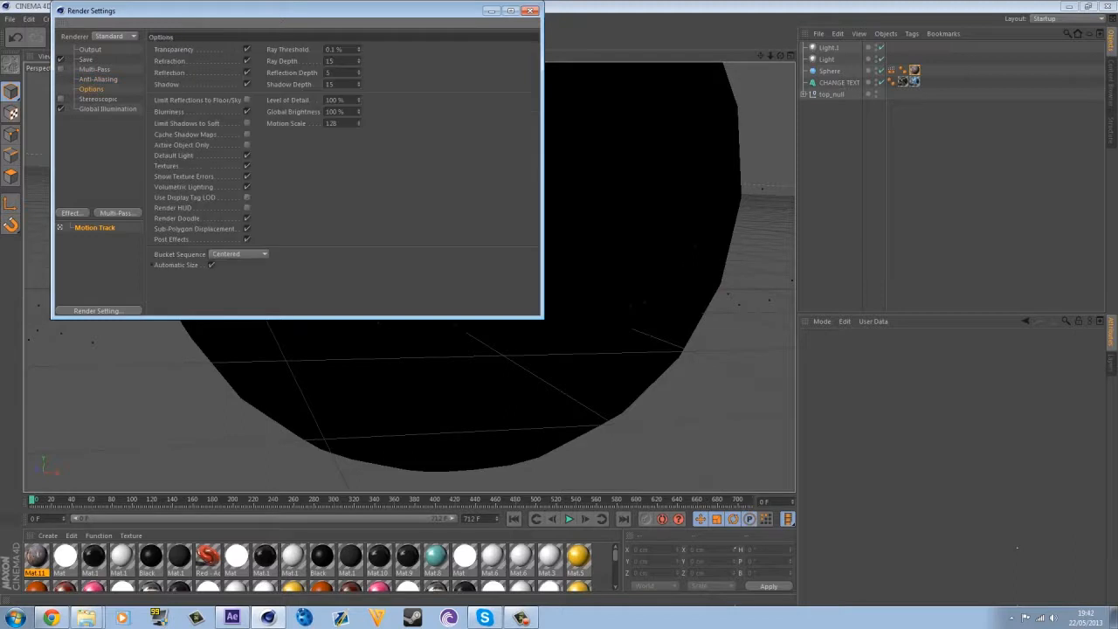
pyautogui.click(98, 99)
pyautogui.click(107, 109)
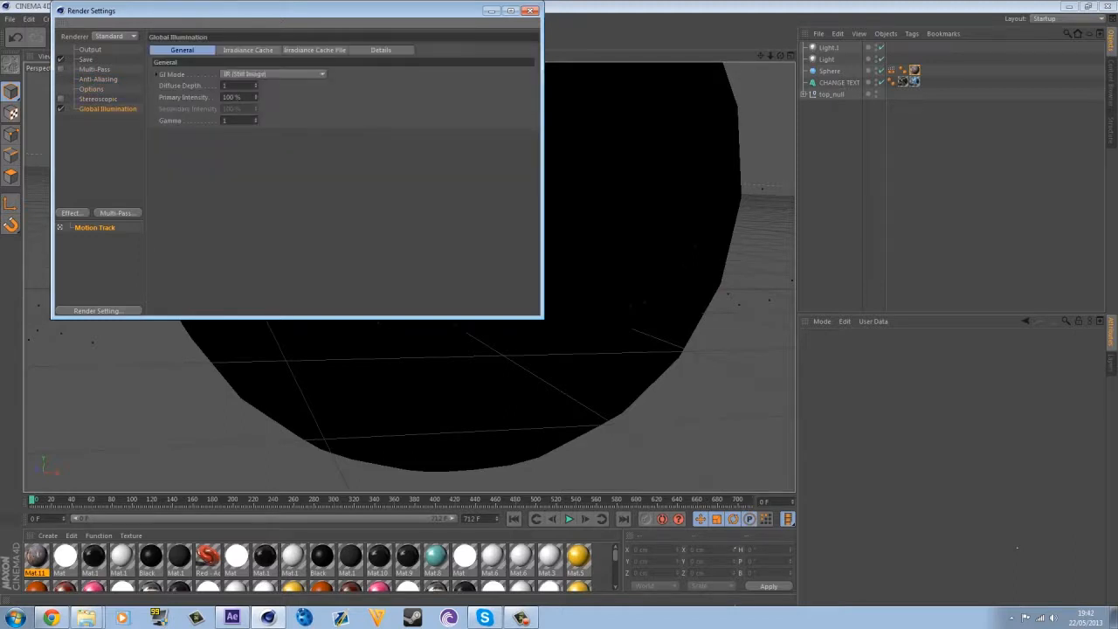
pyautogui.click(100, 157)
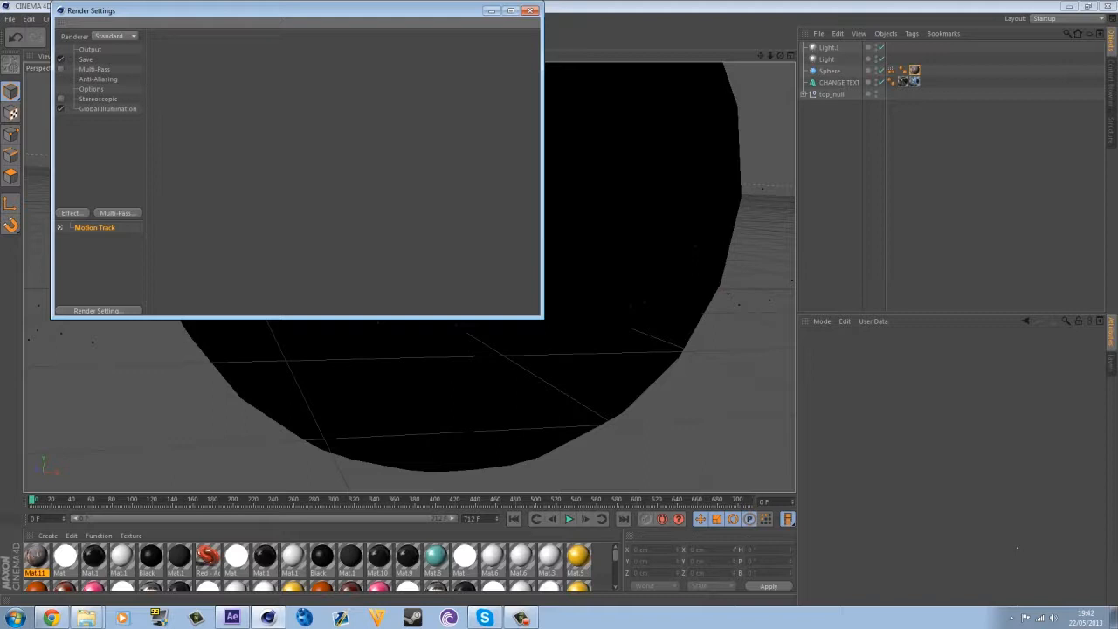
pyautogui.rightClick(102, 131)
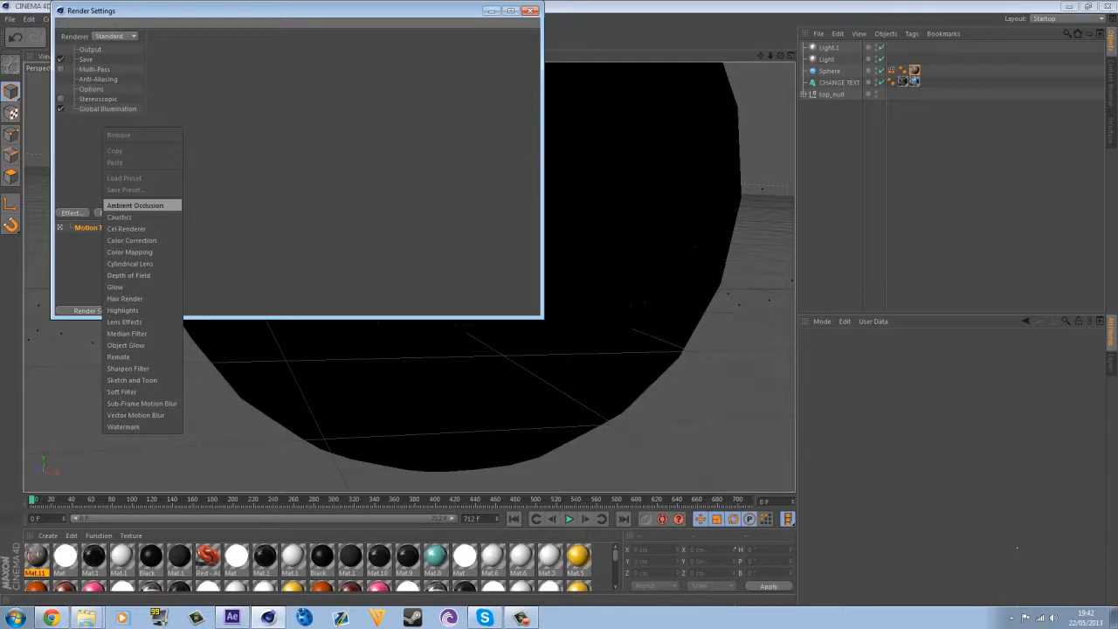
pyautogui.press('Escape')
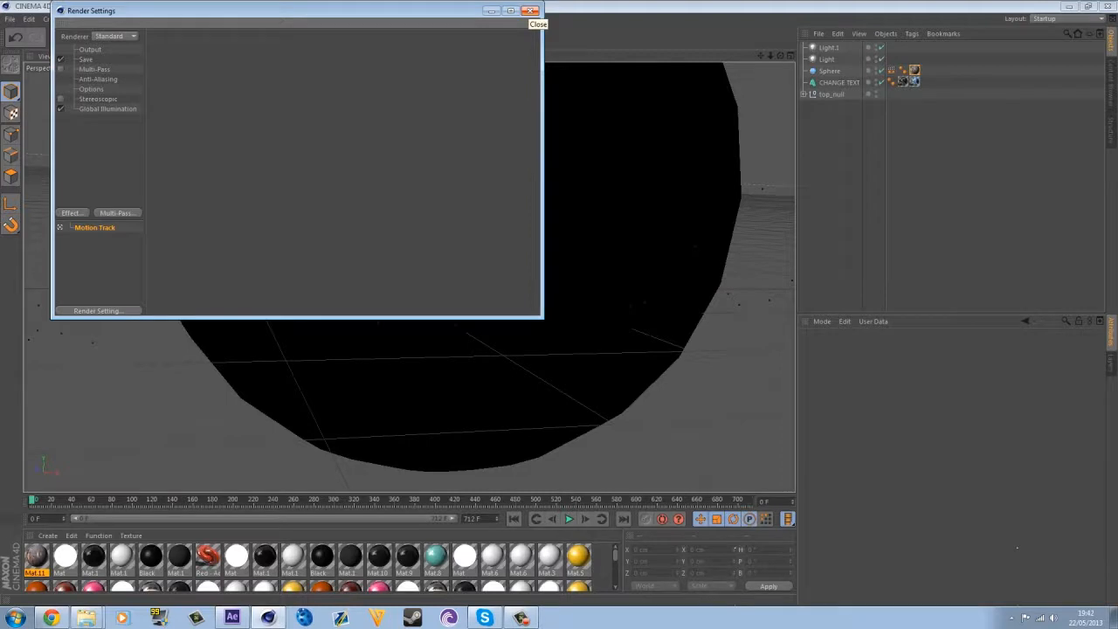
pyautogui.click(530, 11)
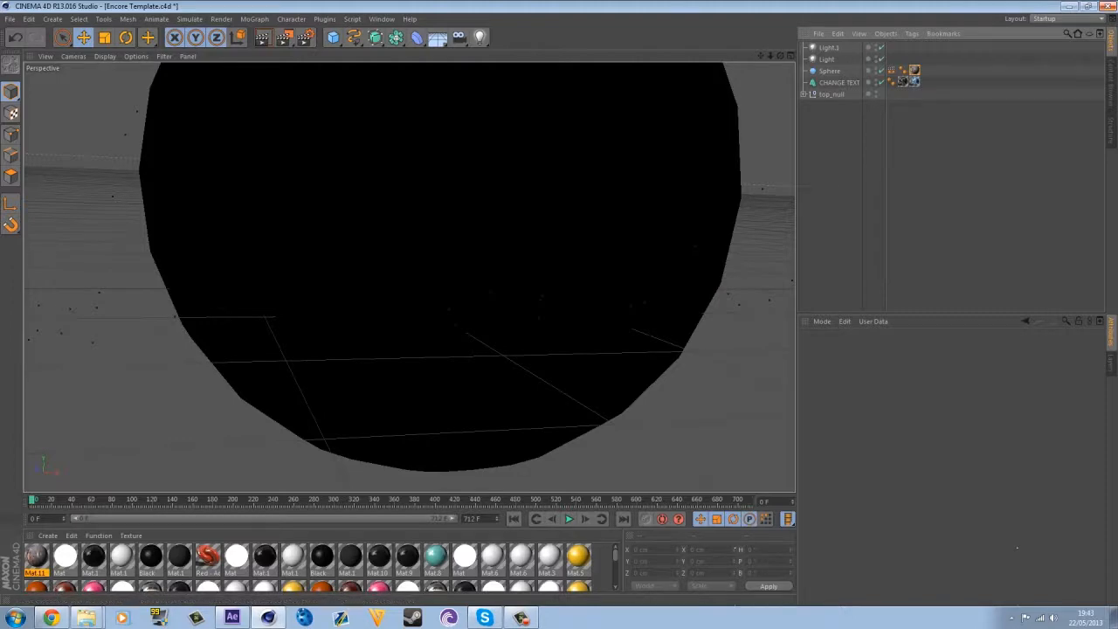
# Step: Quit Cinema 4D and move the rendered Encore movie from the Motion Track Templates folder to the desktop
pyautogui.hotkey('alt', 'F4')
pyautogui.click(570, 352)
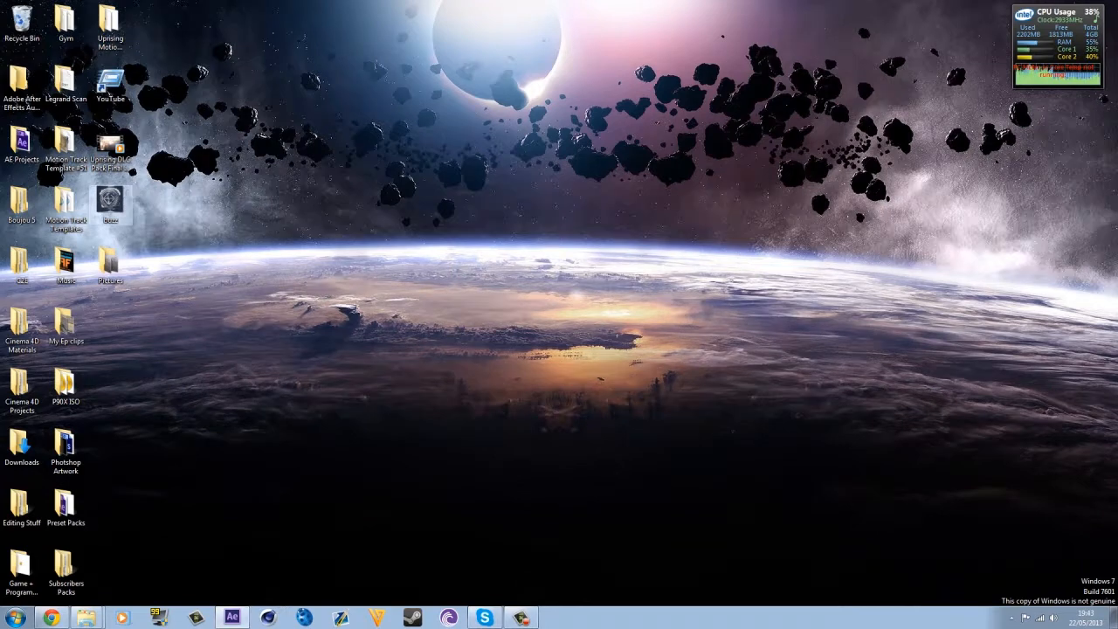
pyautogui.doubleClick(66, 205)
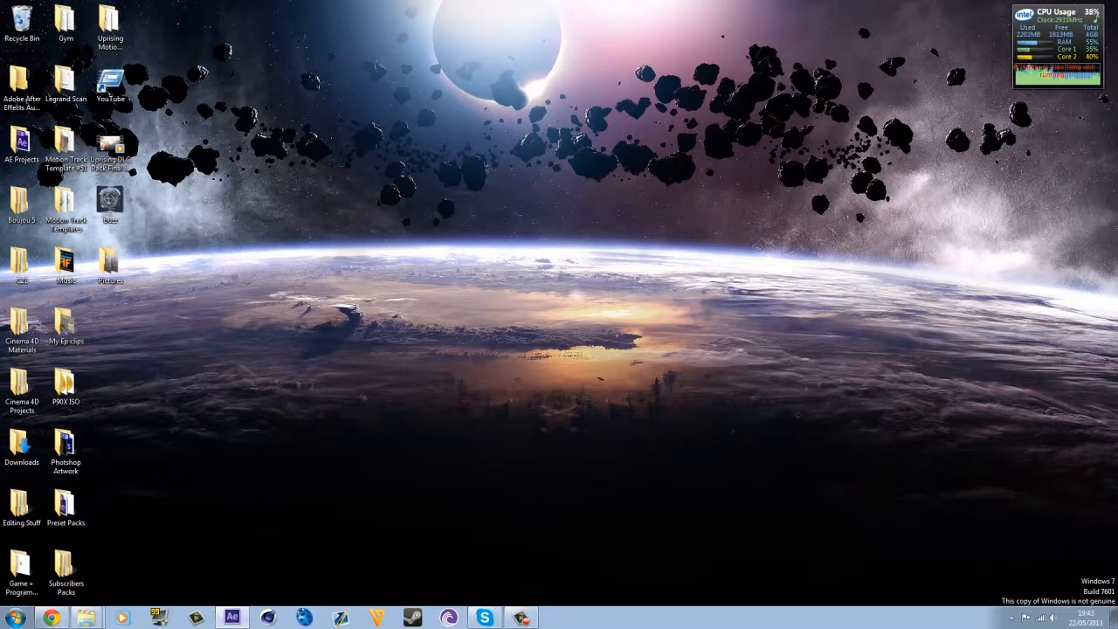
pyautogui.moveTo(421, 210); pyautogui.dragTo(110, 150)
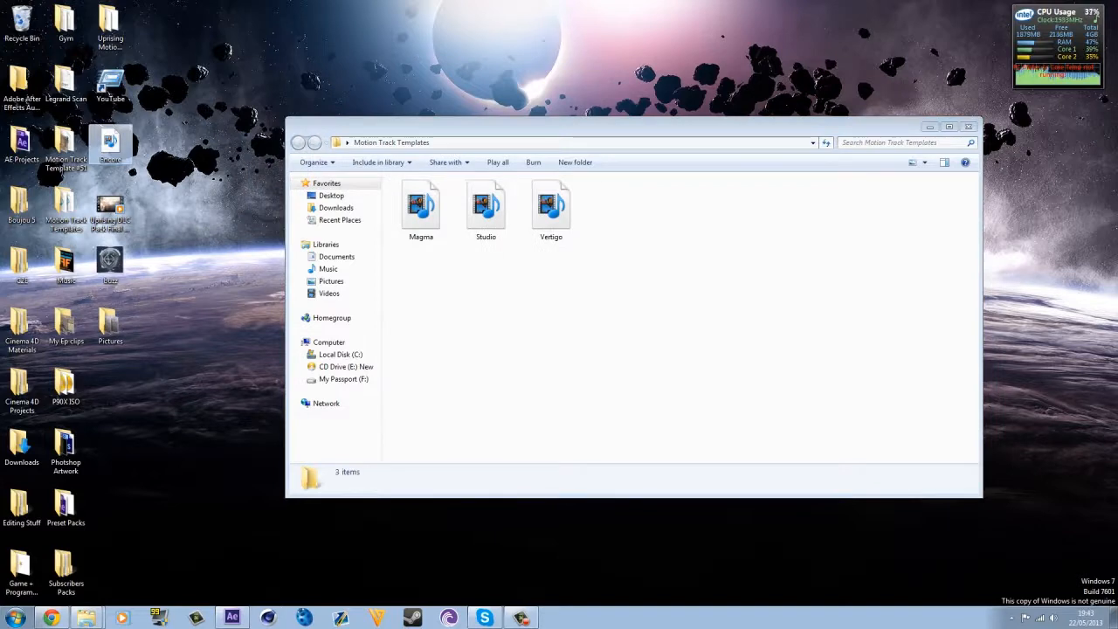
pyautogui.click(968, 127)
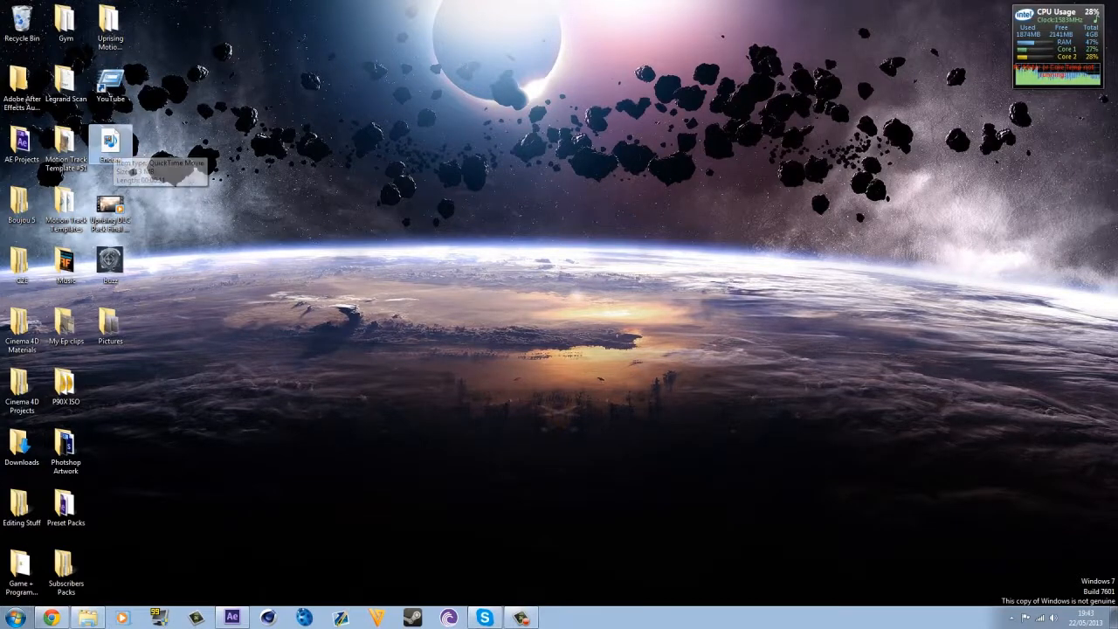
pyautogui.moveTo(121, 133); pyautogui.dragTo(188, 151)
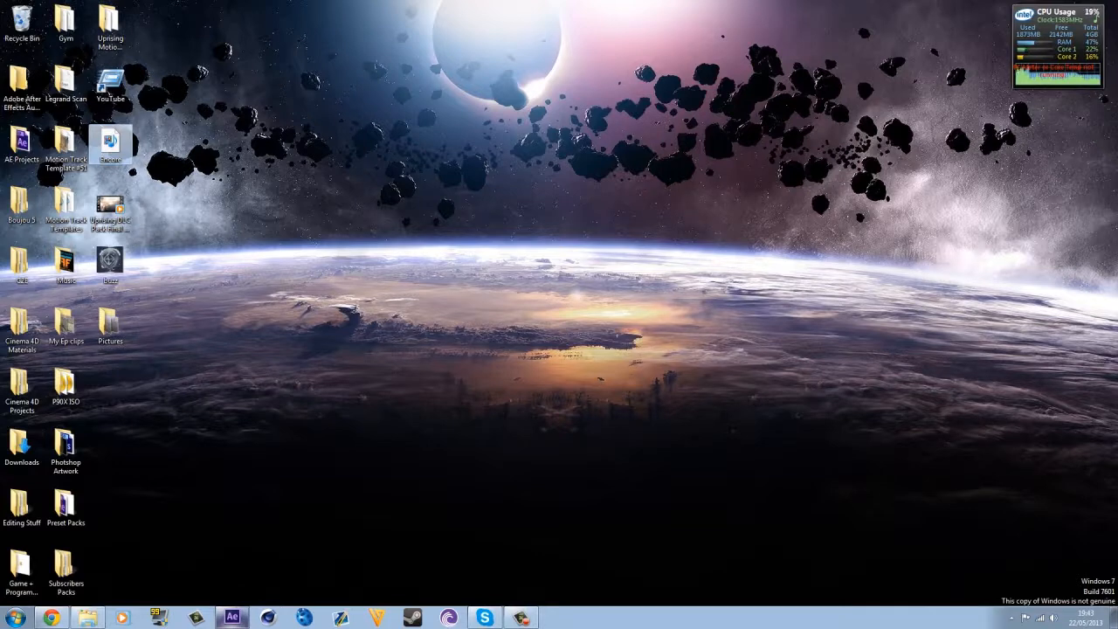
# Step: Switch to After Effects and start a new empty project
pyautogui.hotkey('alt', 'Tab')
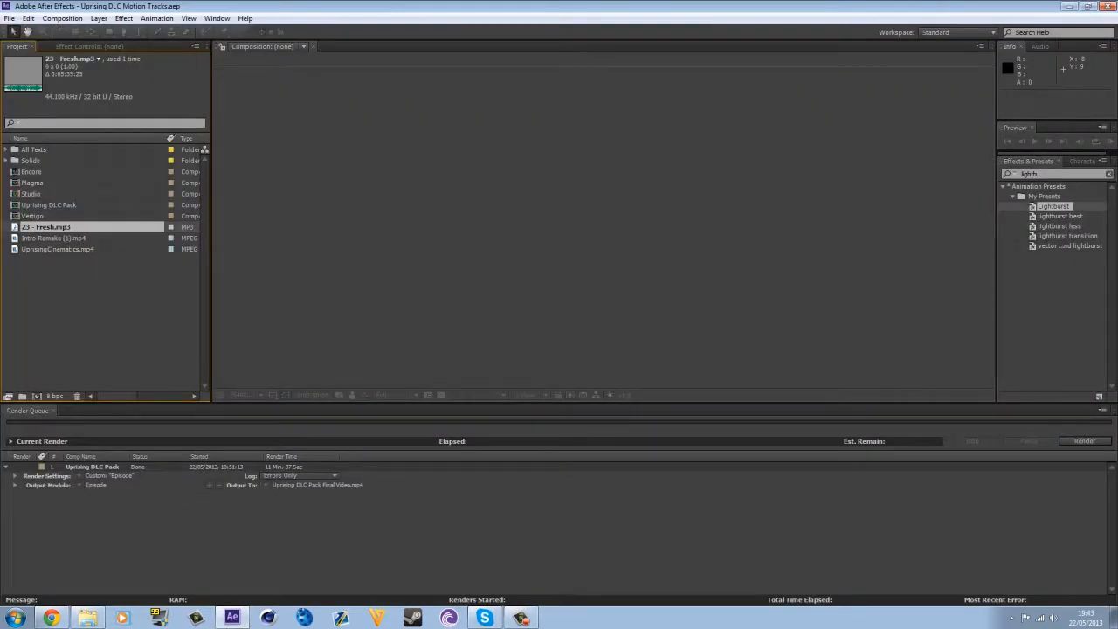
pyautogui.click(8, 18)
pyautogui.click(224, 33)
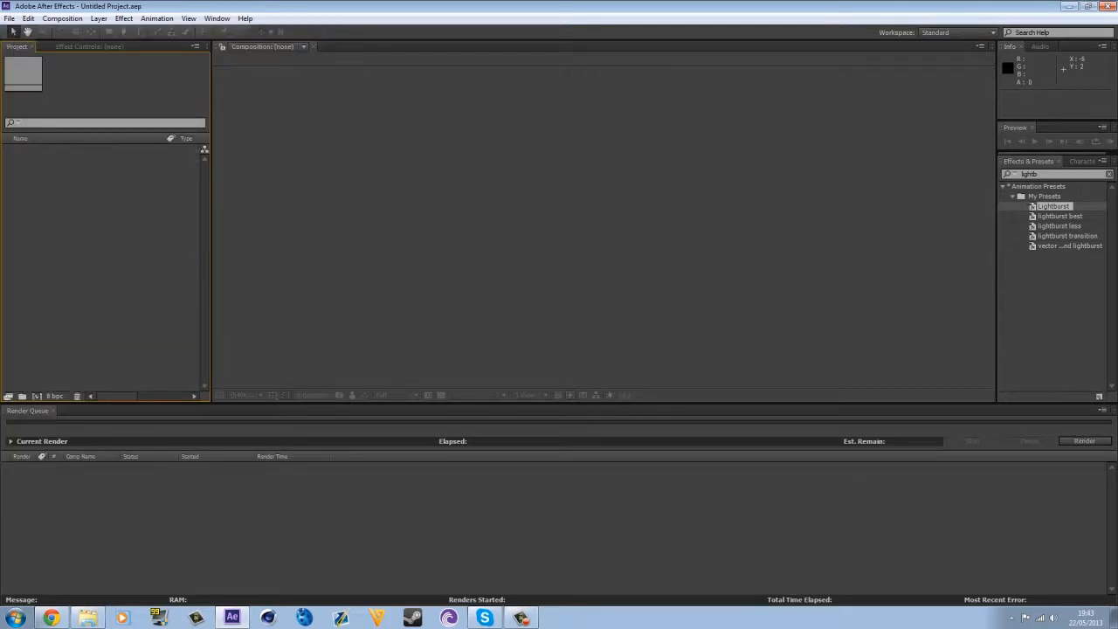
pyautogui.click(62, 18)
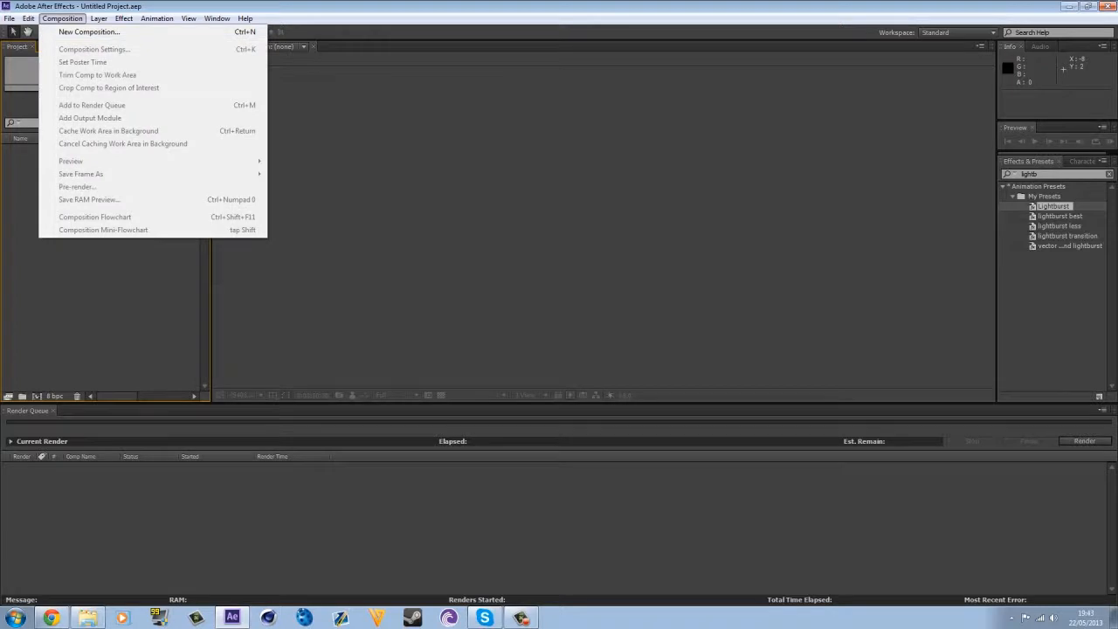
pyautogui.click(91, 32)
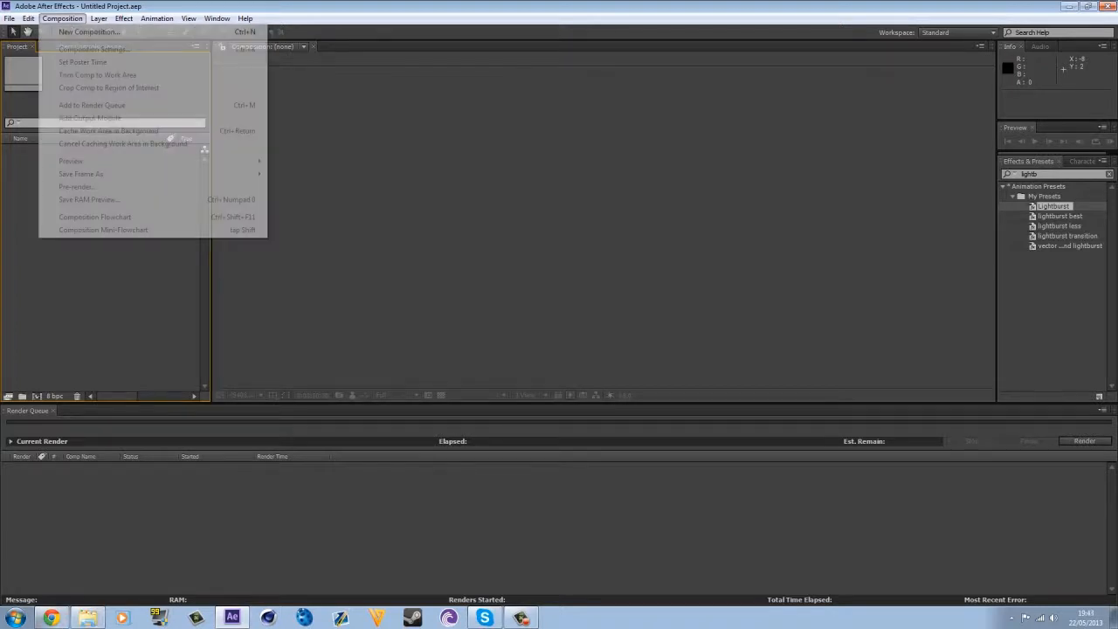
# Step: Import the desktop's Pictures folder as the Encore JPEG sequence and create a composition from that footage
pyautogui.click(88, 618)
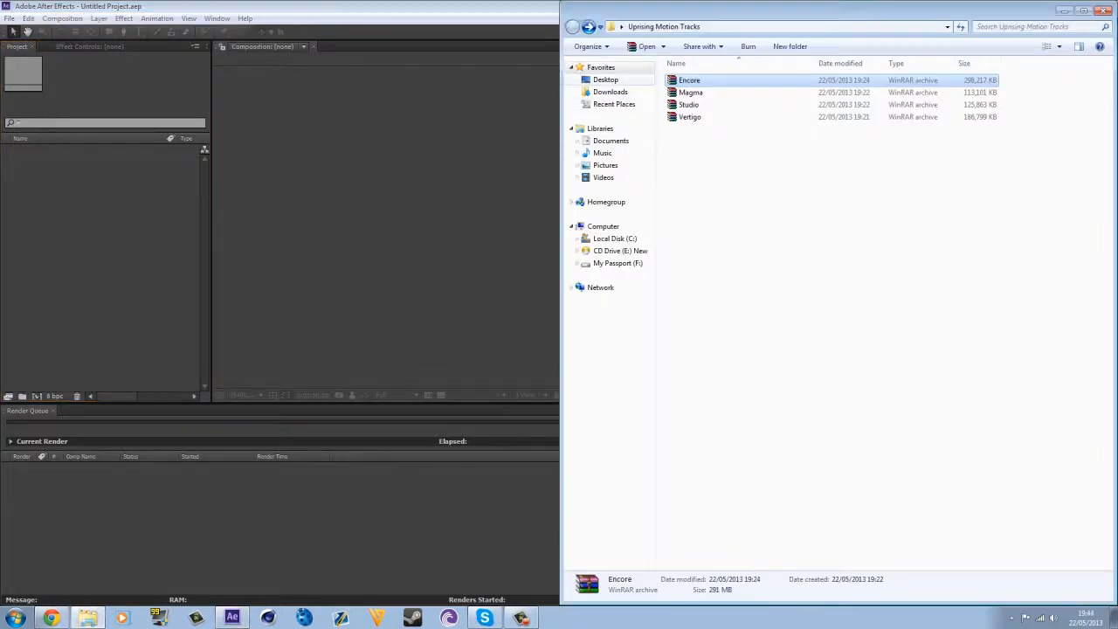
pyautogui.click(606, 79)
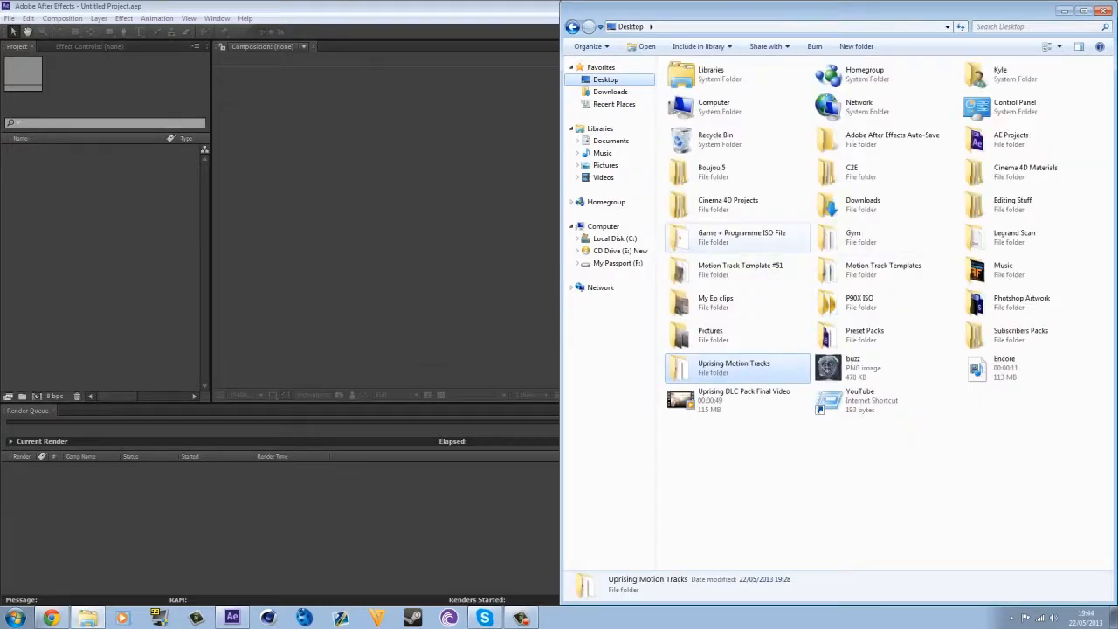
pyautogui.click(738, 336)
pyautogui.moveTo(699, 336); pyautogui.dragTo(105, 228)
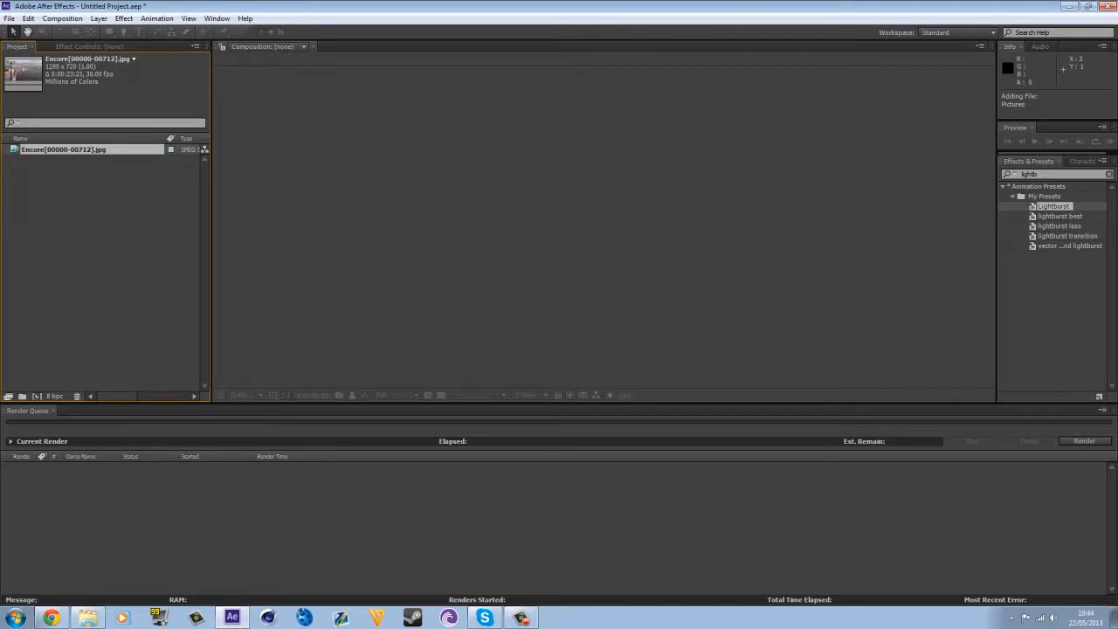
pyautogui.moveTo(53, 149); pyautogui.dragTo(36, 396)
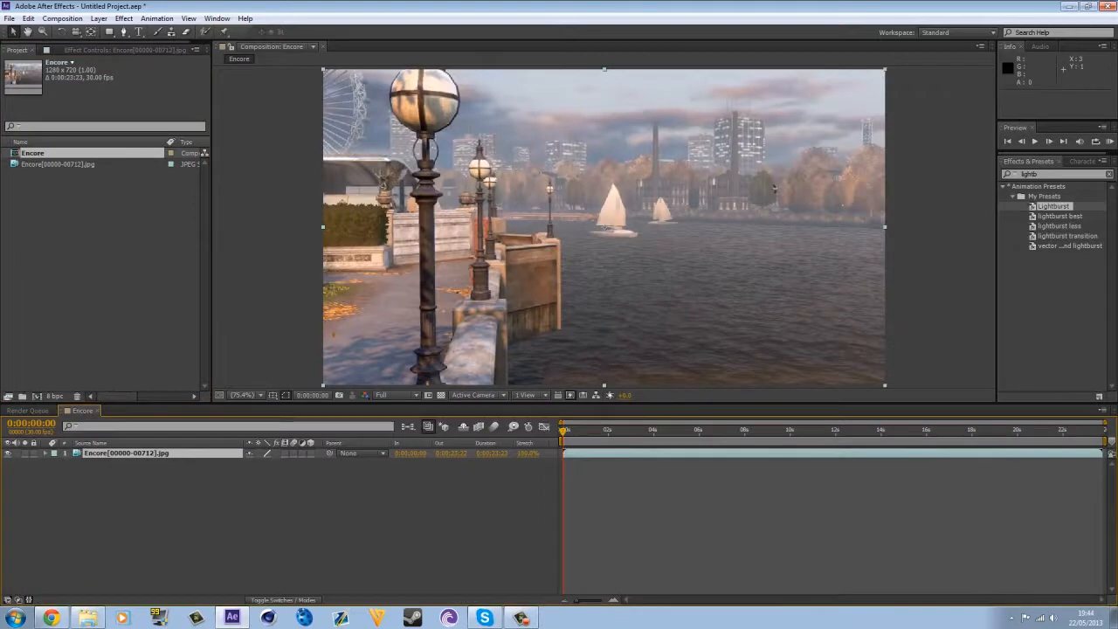
pyautogui.press('space')
pyautogui.press('space')
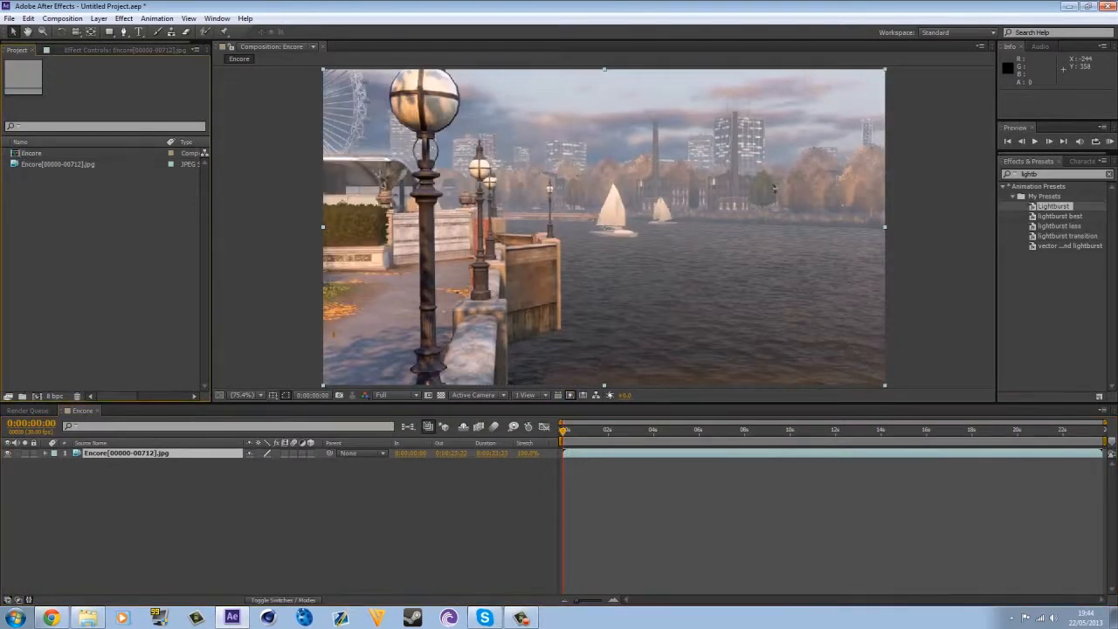
# Step: Import Encore.mov from the desktop with Straight - Unmatted alpha and place it above the image sequence in the Encore composition
pyautogui.hotkey('ctrl', 'i')
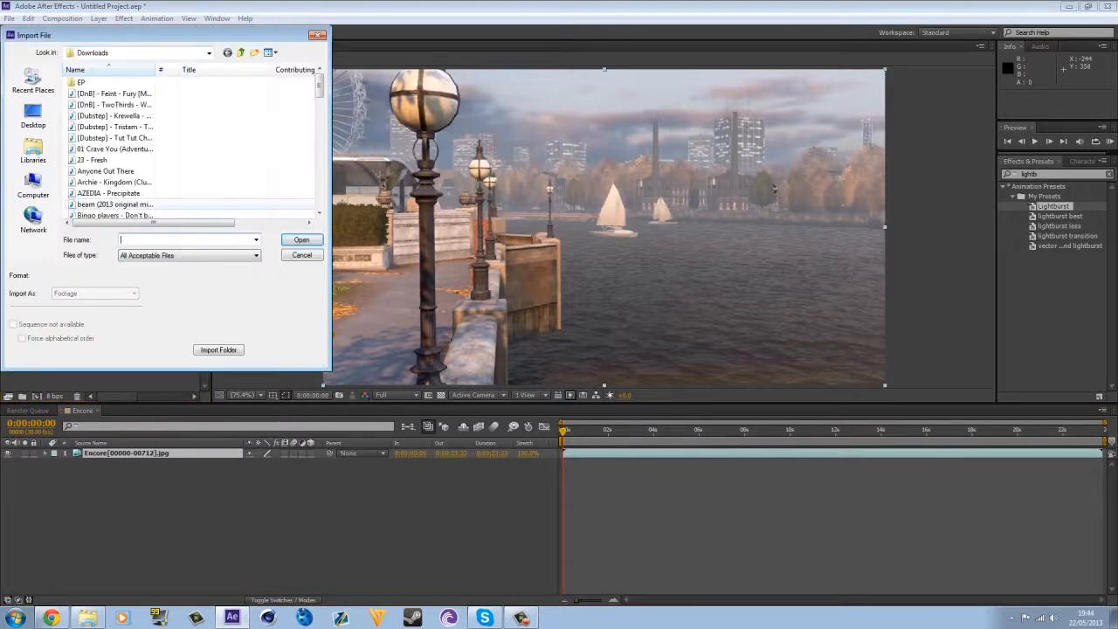
pyautogui.click(33, 116)
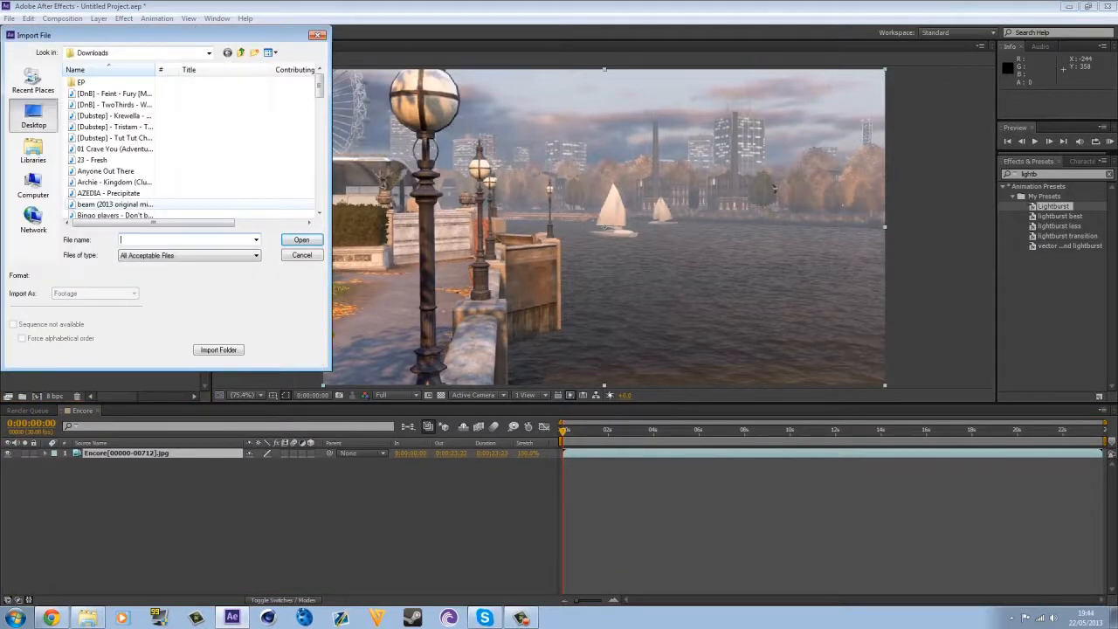
pyautogui.scroll(-4, 139, 151)
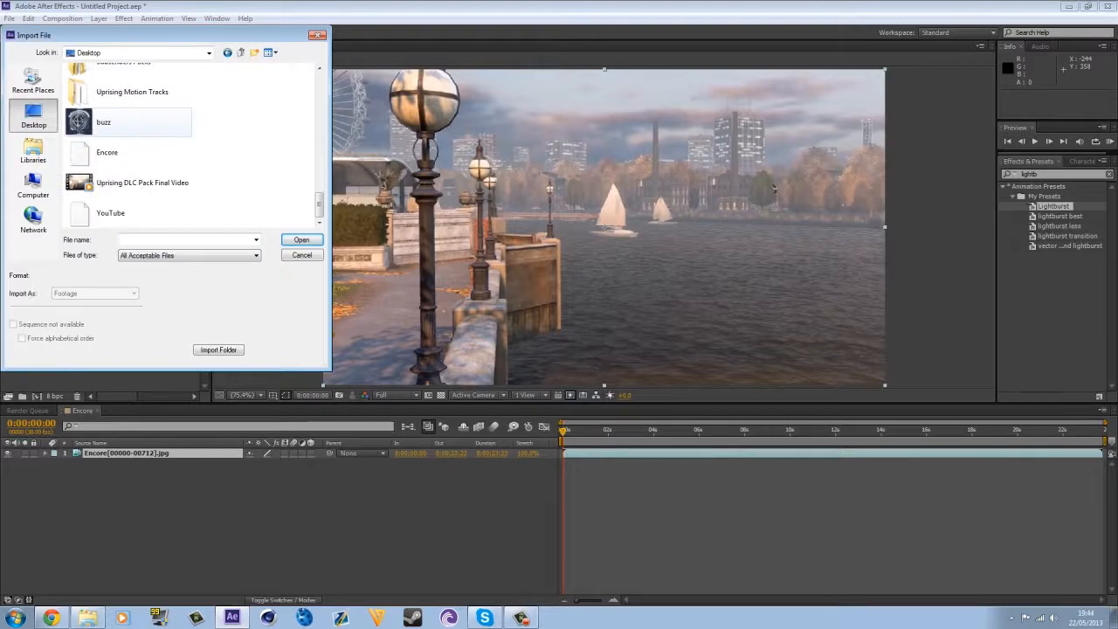
pyautogui.click(131, 153)
pyautogui.press('Return')
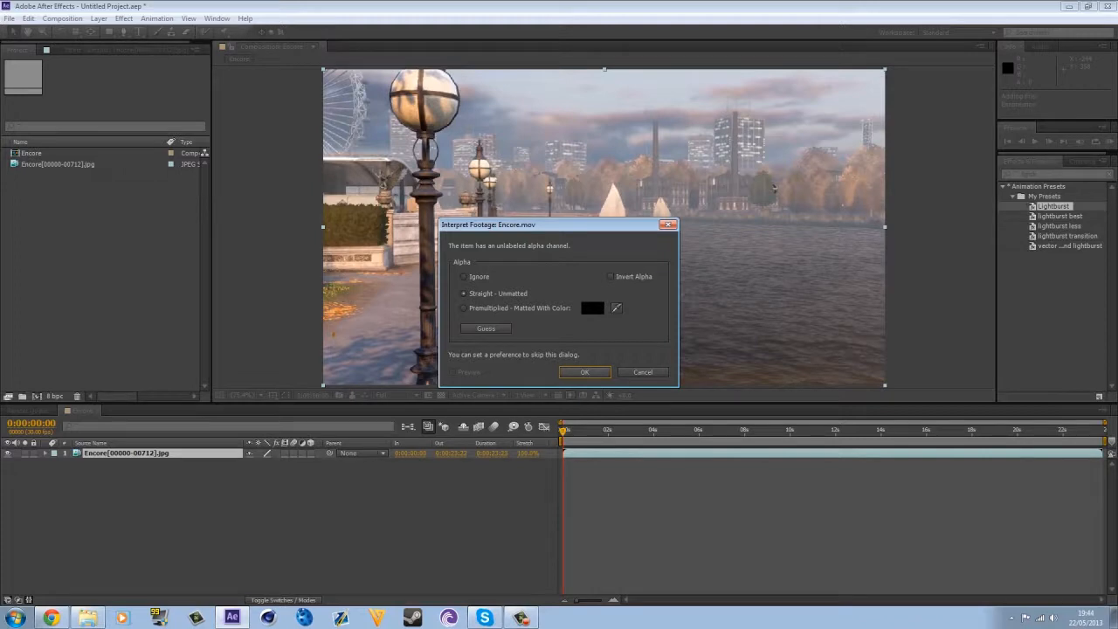
pyautogui.press('Return')
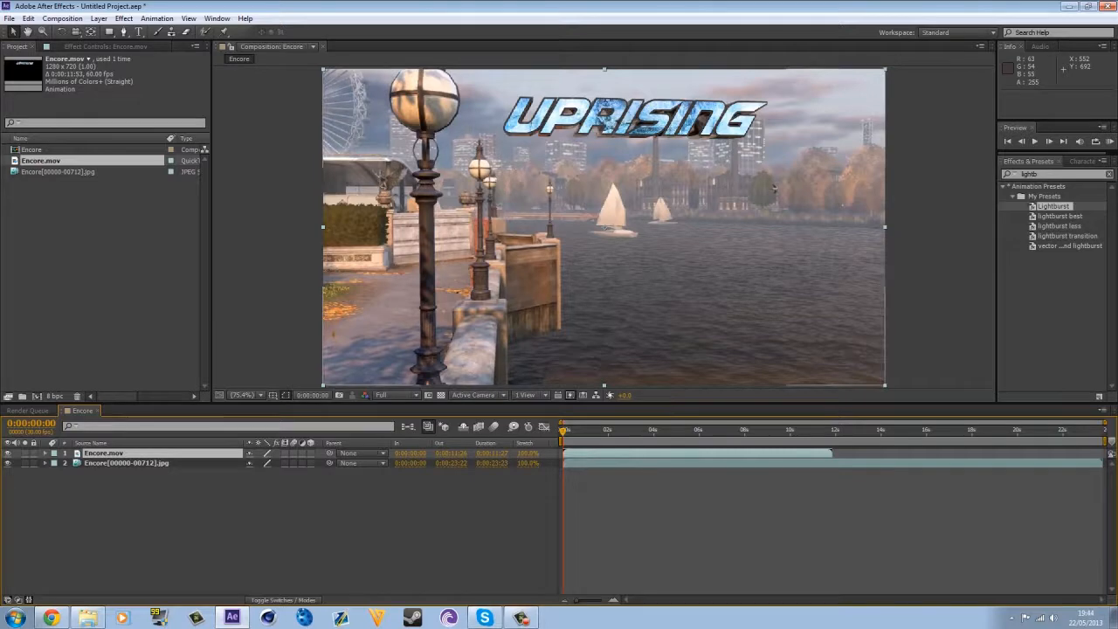
# Step: Time-stretch the Encore.mov layer with a stretch factor of 200%
pyautogui.click(528, 453)
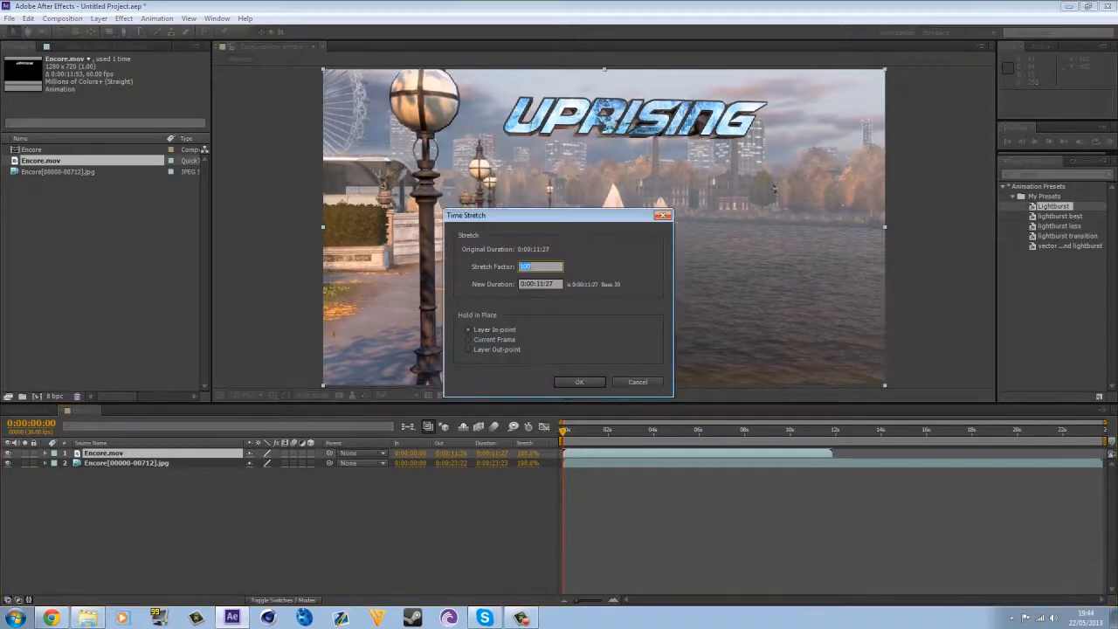
pyautogui.write('200')
pyautogui.press('Tab')
pyautogui.press('Return')
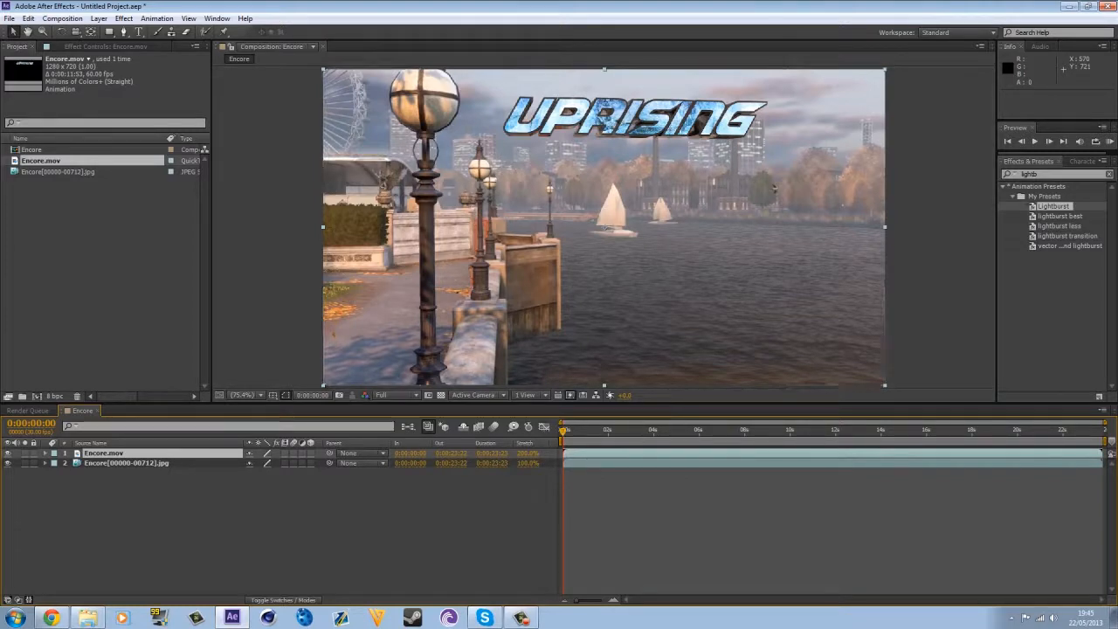
pyautogui.click(29, 600)
pyautogui.click(29, 599)
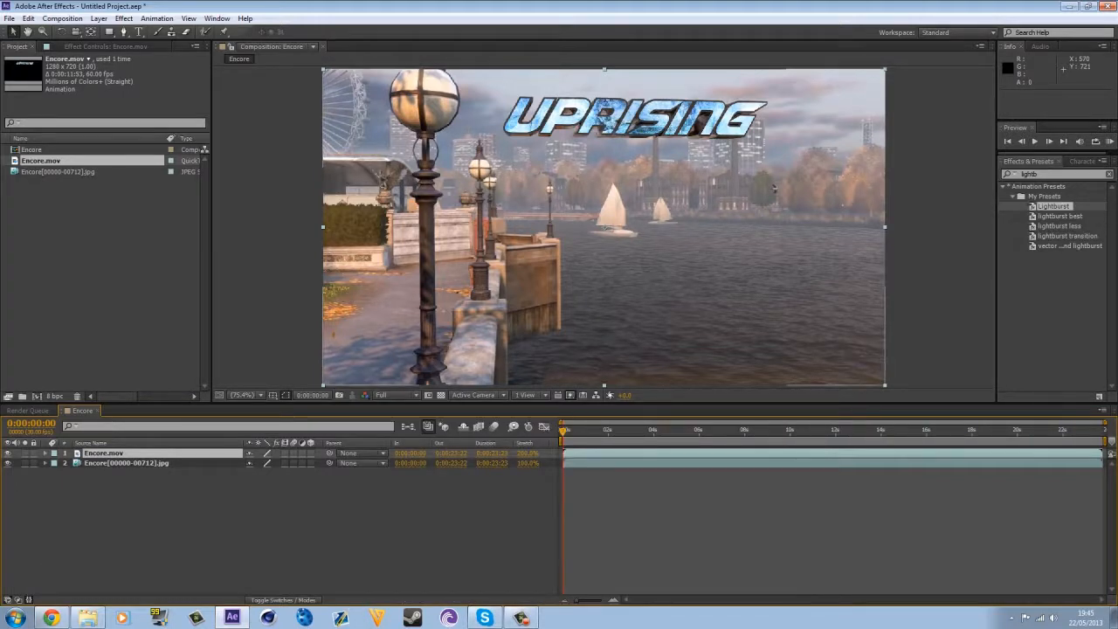
# Step: Check the tracked text against the footage at several times up to 0:00:14:00 and select the Encore composition in the project
pyautogui.moveTo(563, 431); pyautogui.dragTo(648, 430)
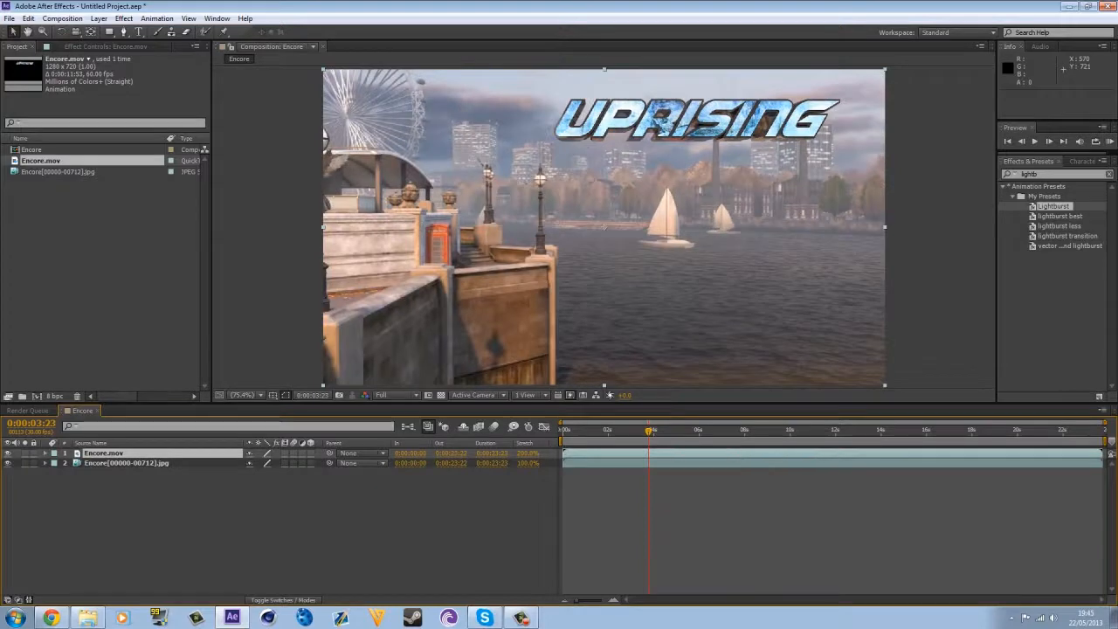
pyautogui.click(681, 431)
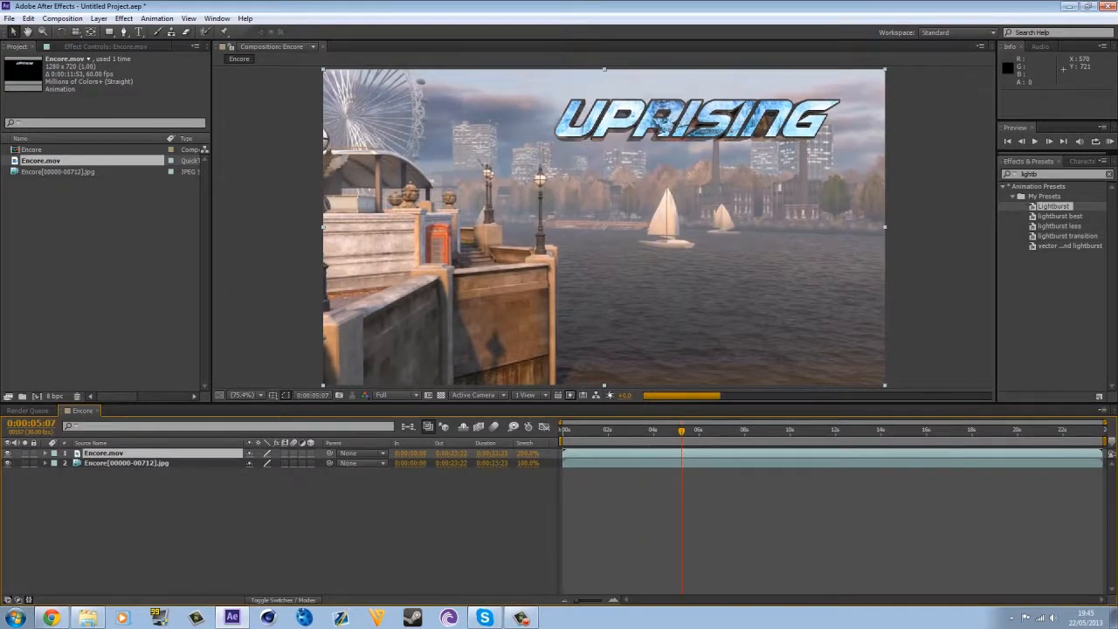
pyautogui.click(774, 430)
pyautogui.click(880, 429)
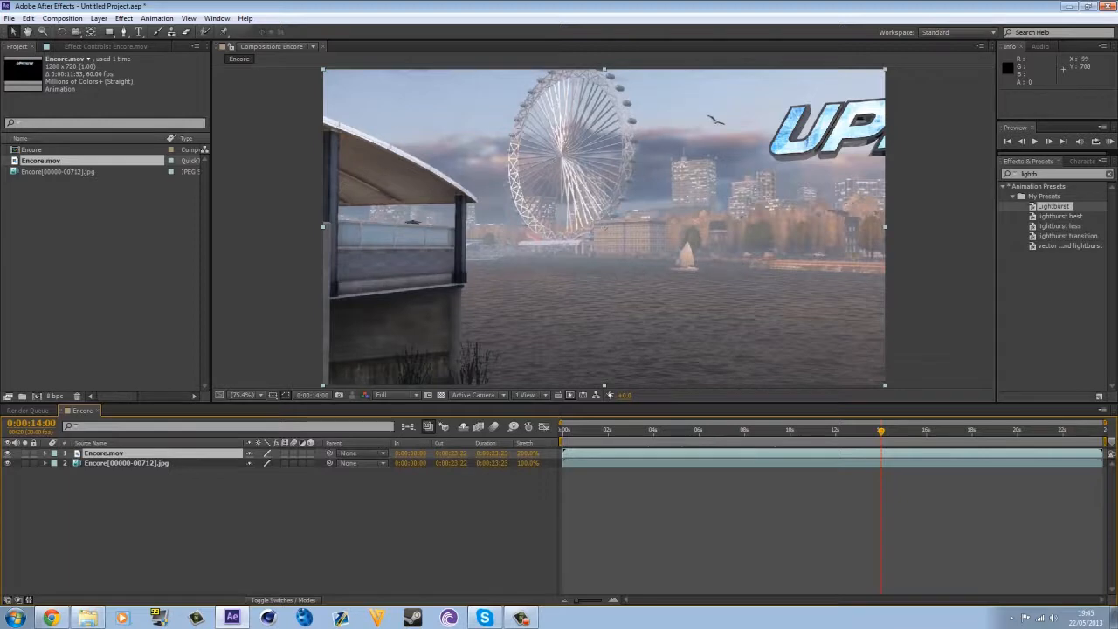
pyautogui.click(33, 150)
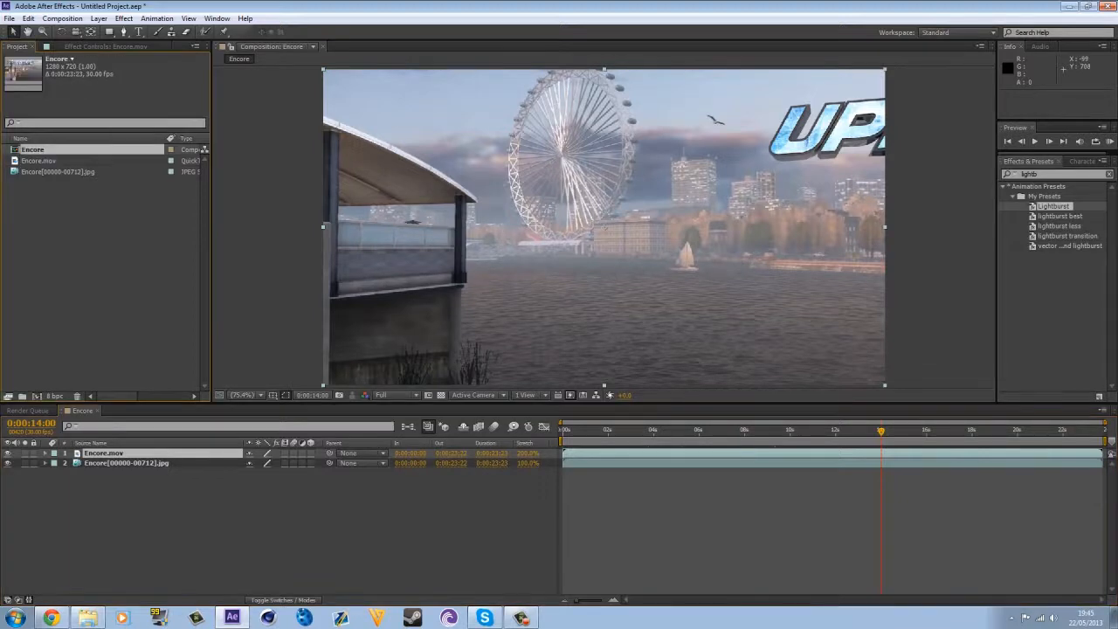